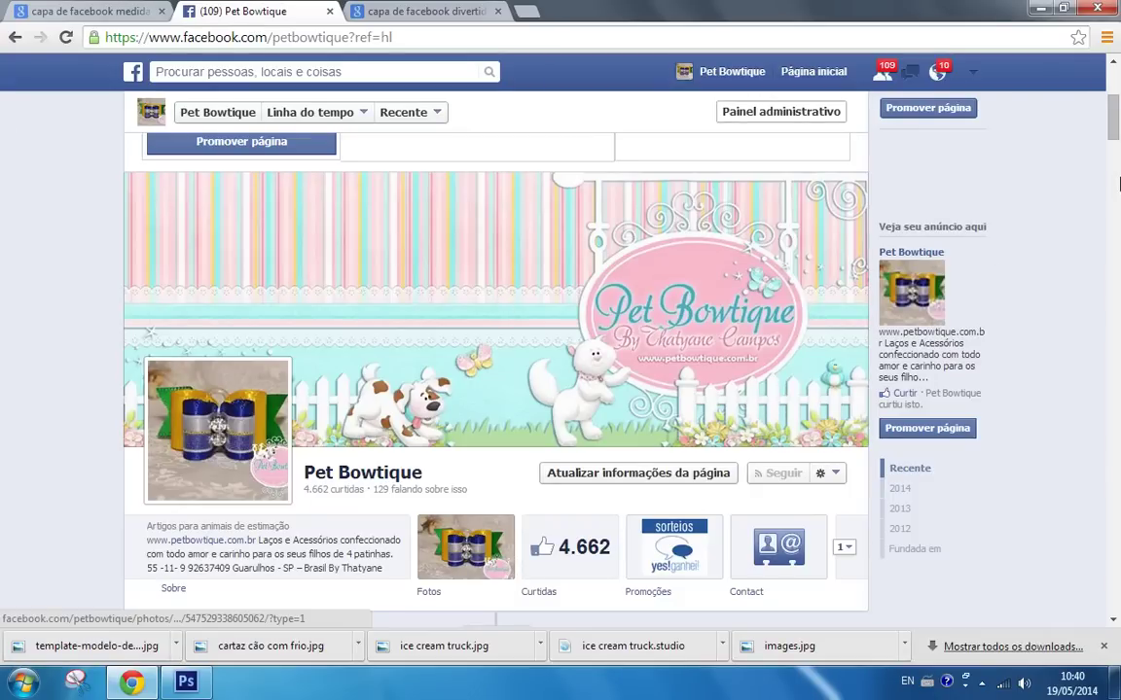
Step: View the Pet Bowtique cover photo full-size in Facebook's viewer, then close the Facebook tab
left_click_drag(1117, 127, 1114, 122)
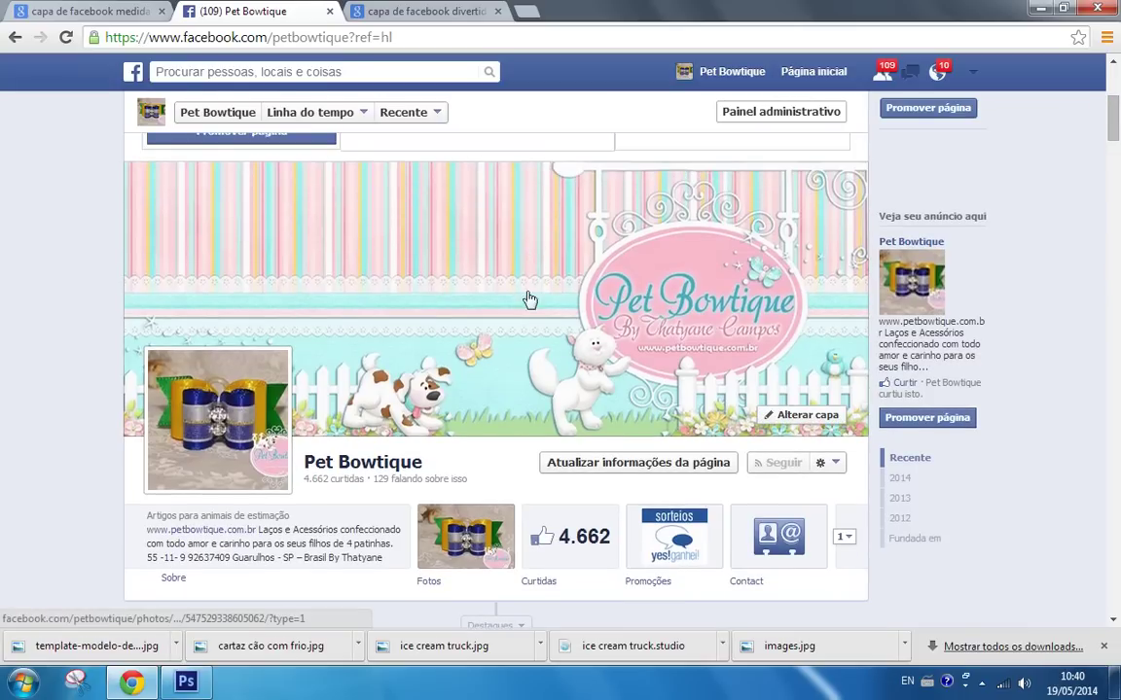
left_click(489, 324)
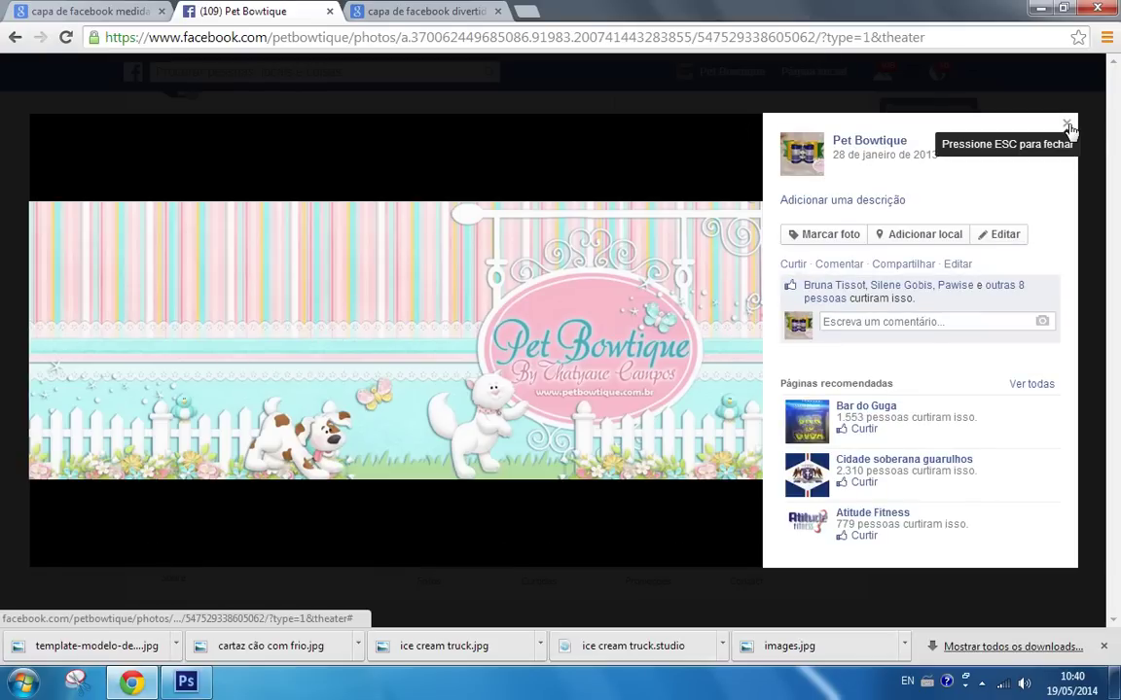
left_click(326, 14)
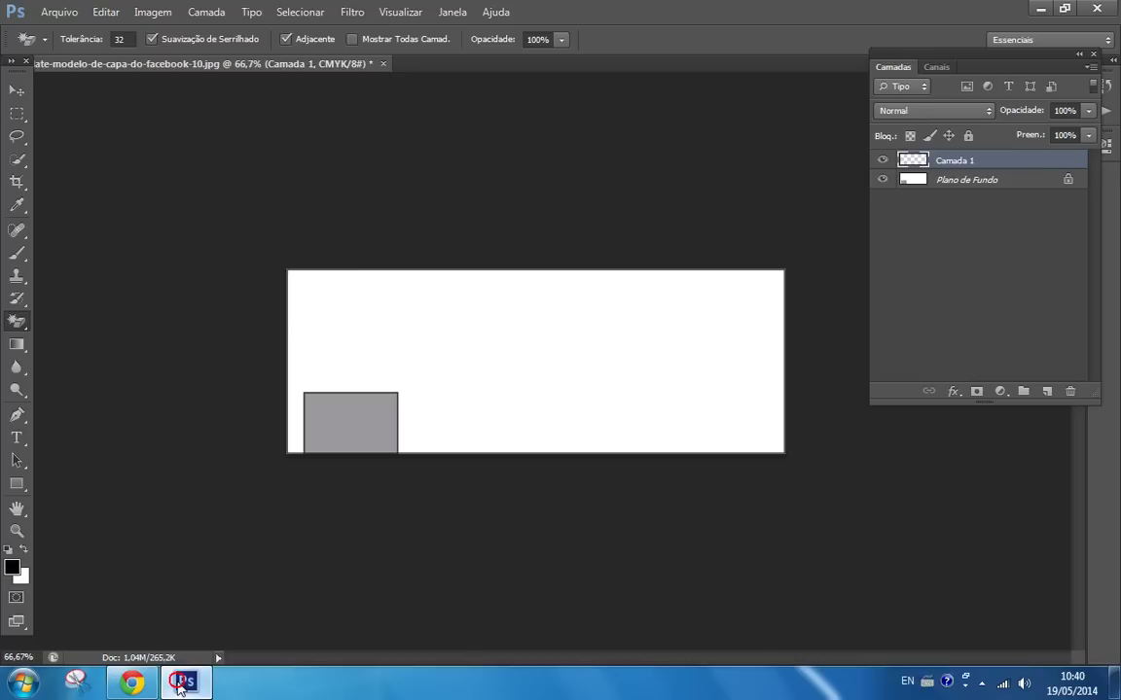
left_click(186, 682)
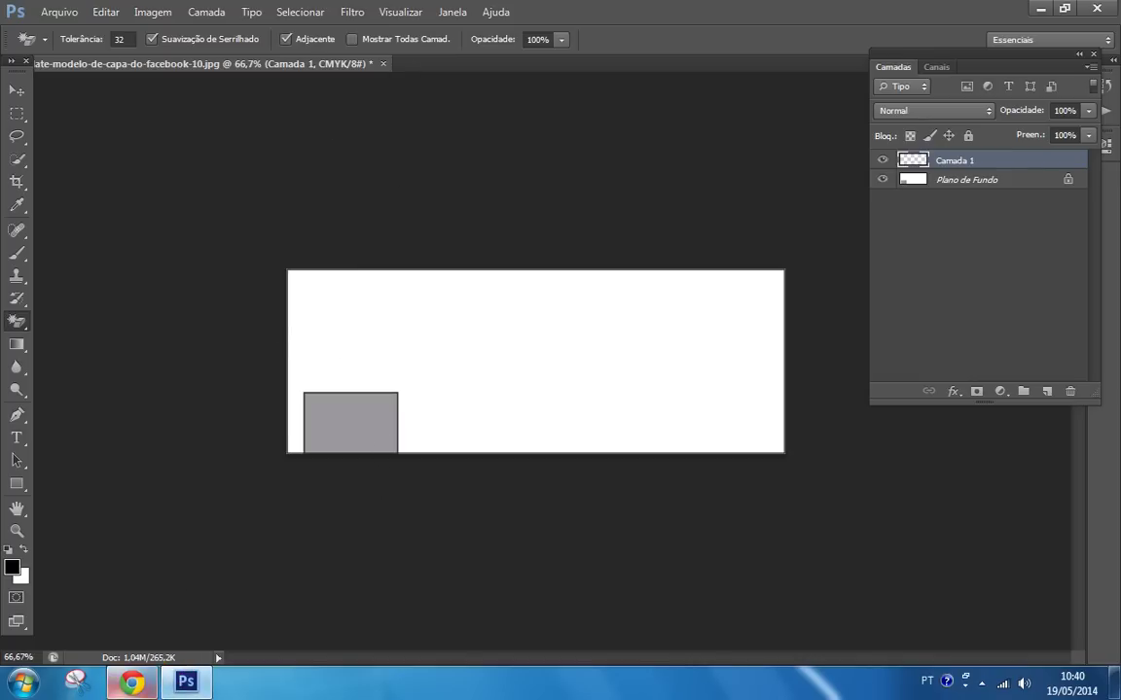
left_click(133, 682)
left_click(86, 19)
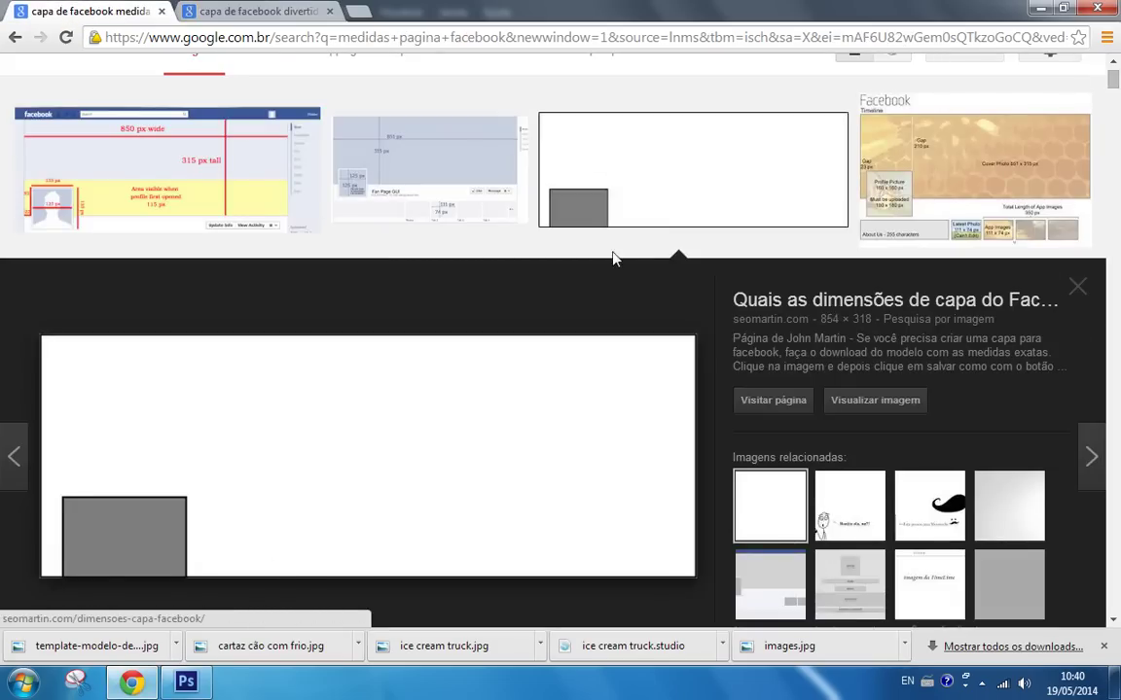
scroll(1115, 80, "up", 2)
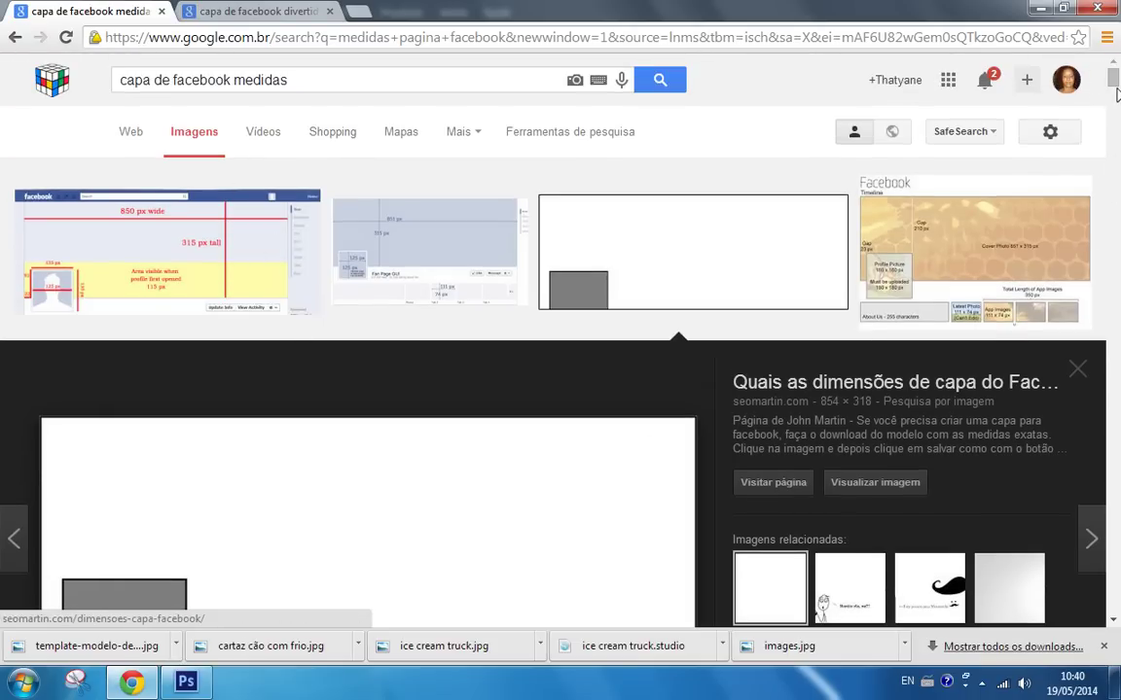
scroll(1115, 80, "down", 2)
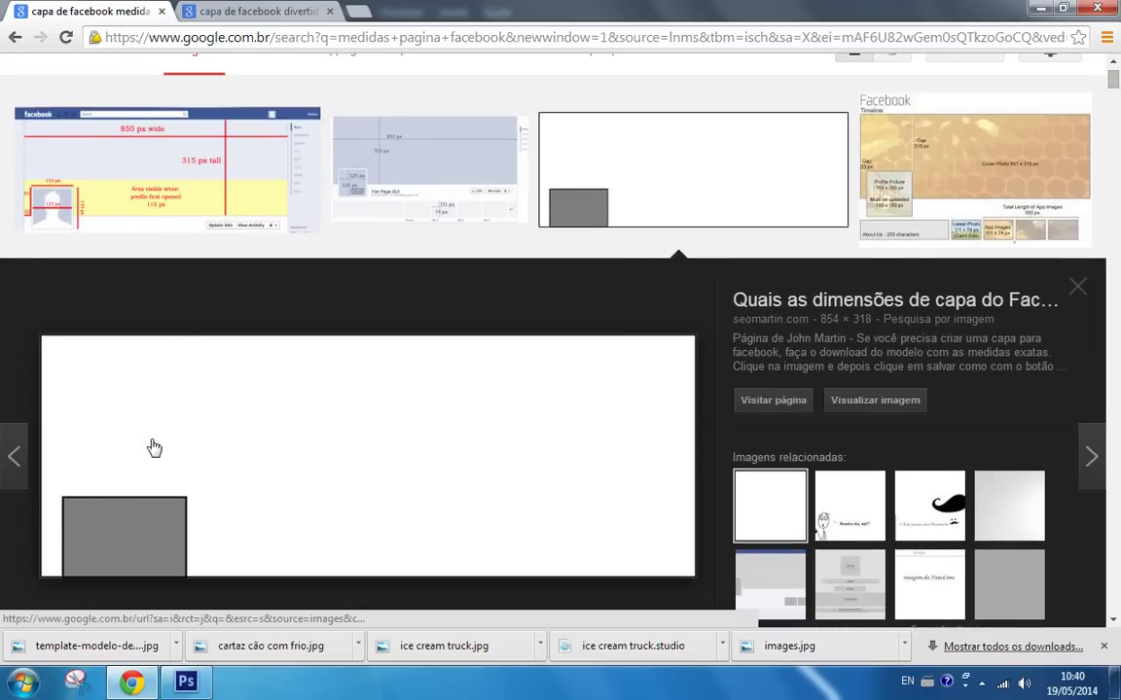
Step: Preview funny Facebook cover images, including a cat cover and a creative timeline cover
left_click(287, 9)
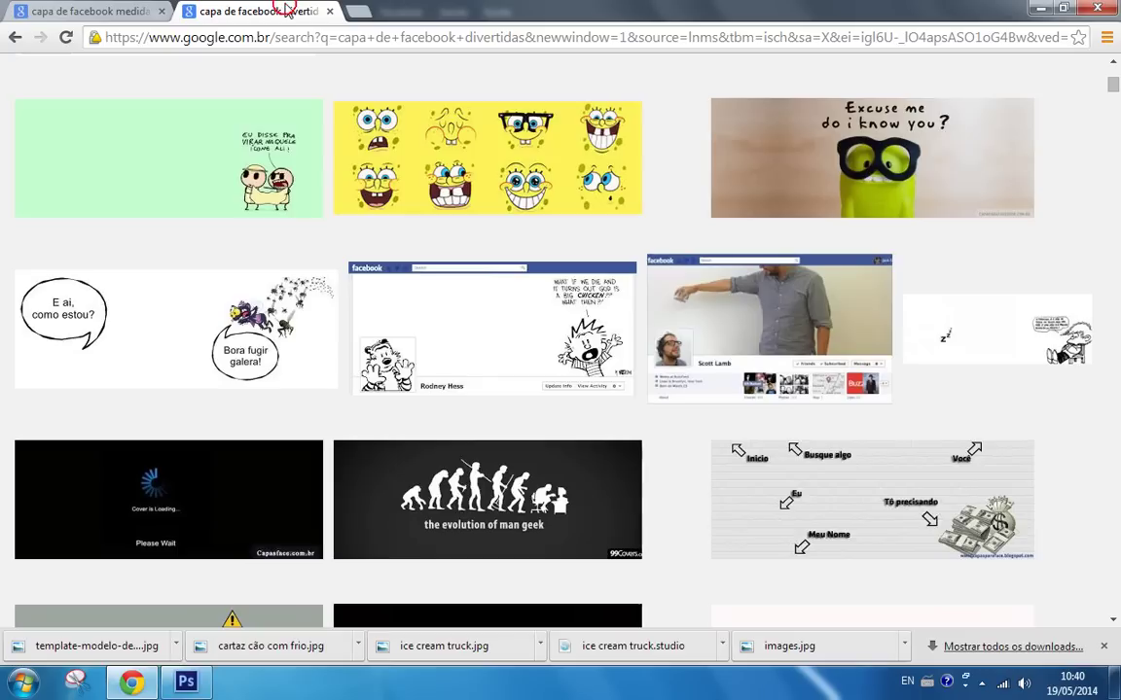
left_click(789, 319)
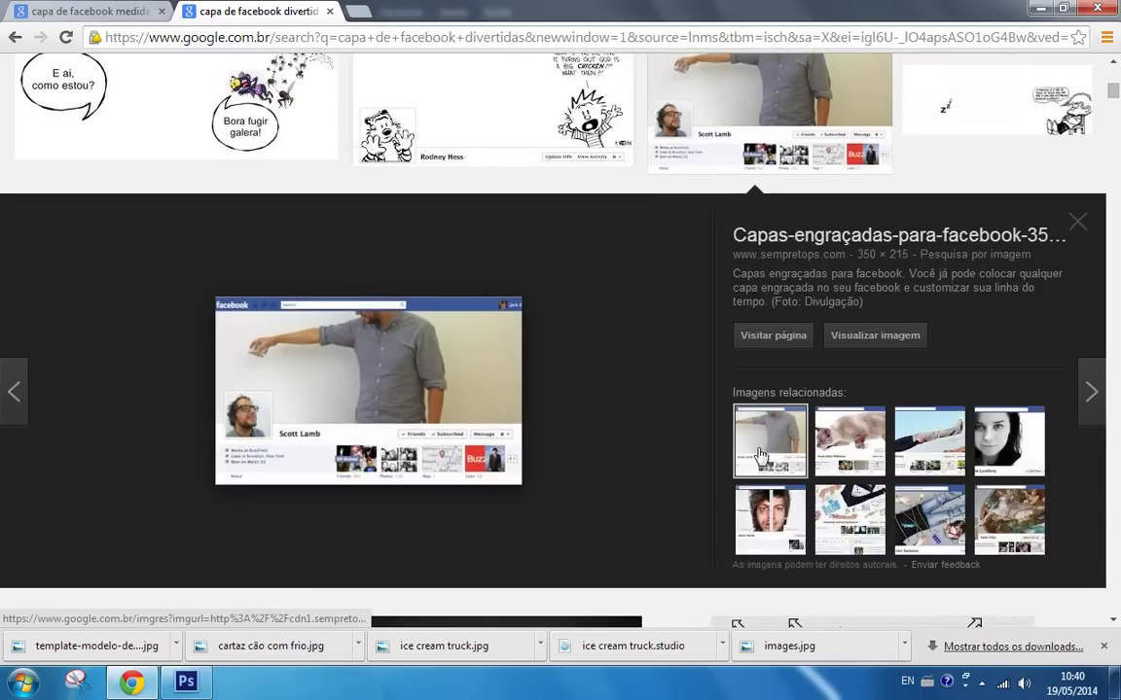
left_click(853, 432)
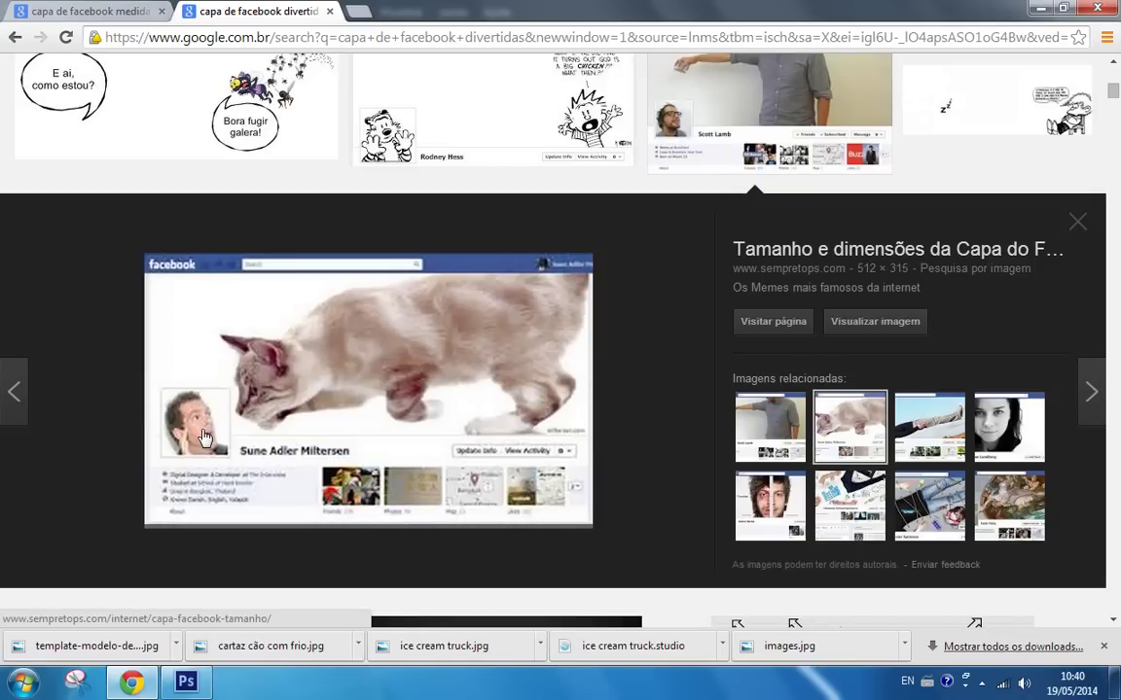
left_click(929, 425)
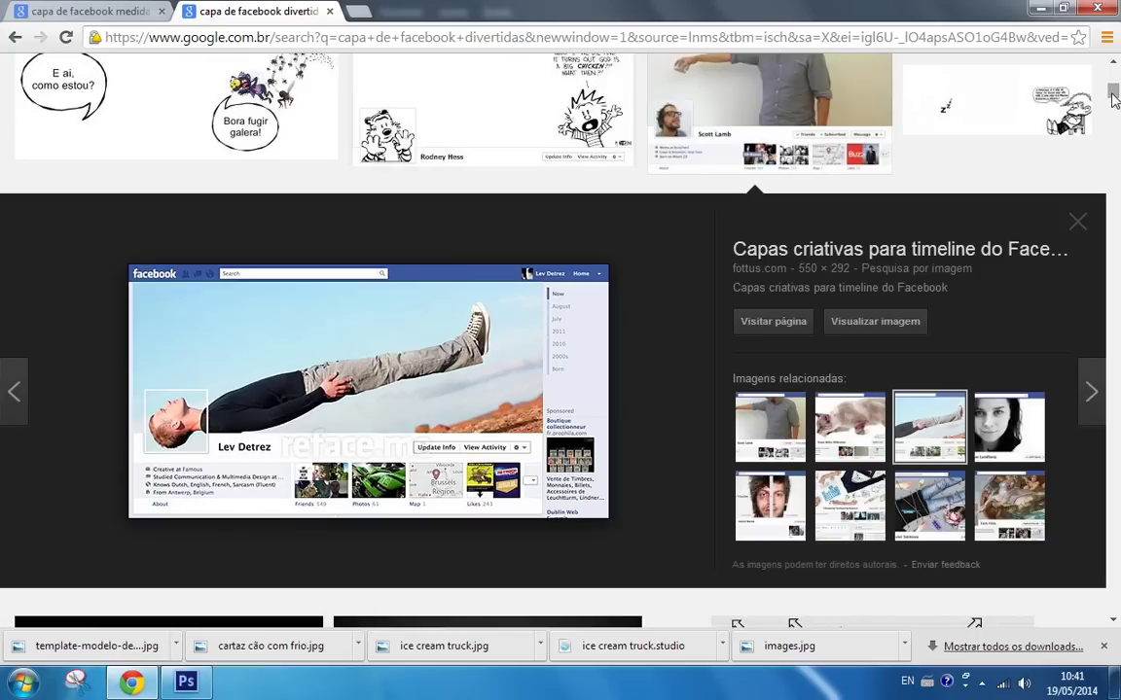
Step: Preview the T-rex cover, close the funny-covers results, and return to the Photoshop template
left_click_drag(1115, 98, 1114, 104)
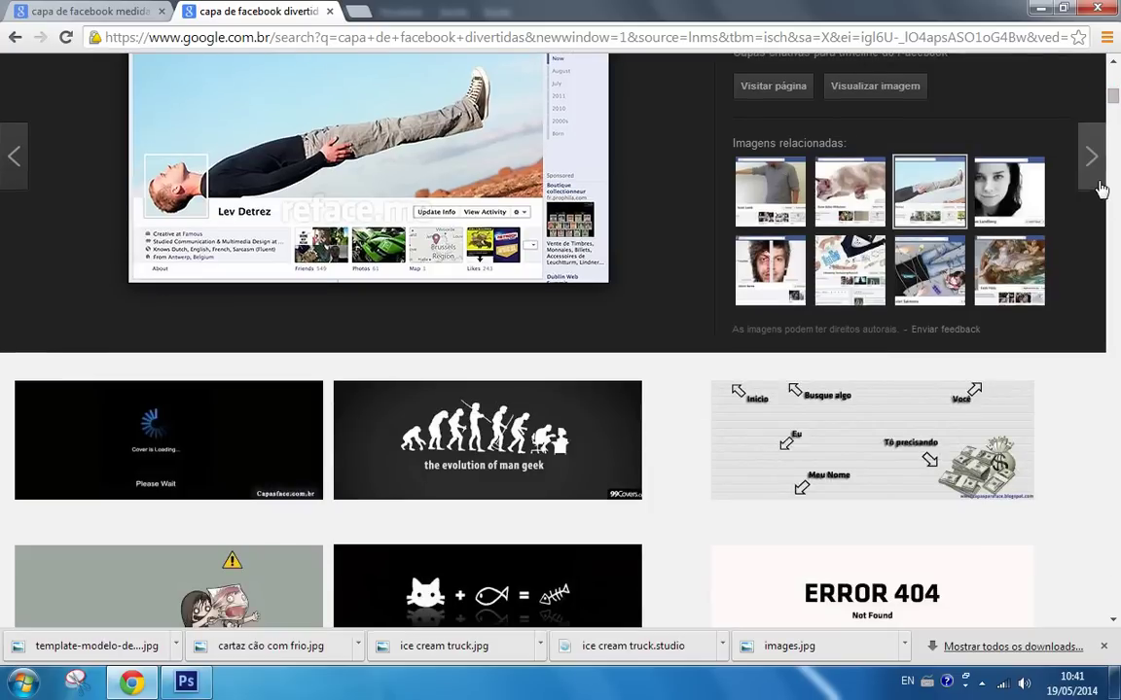
left_click_drag(1116, 103, 1115, 191)
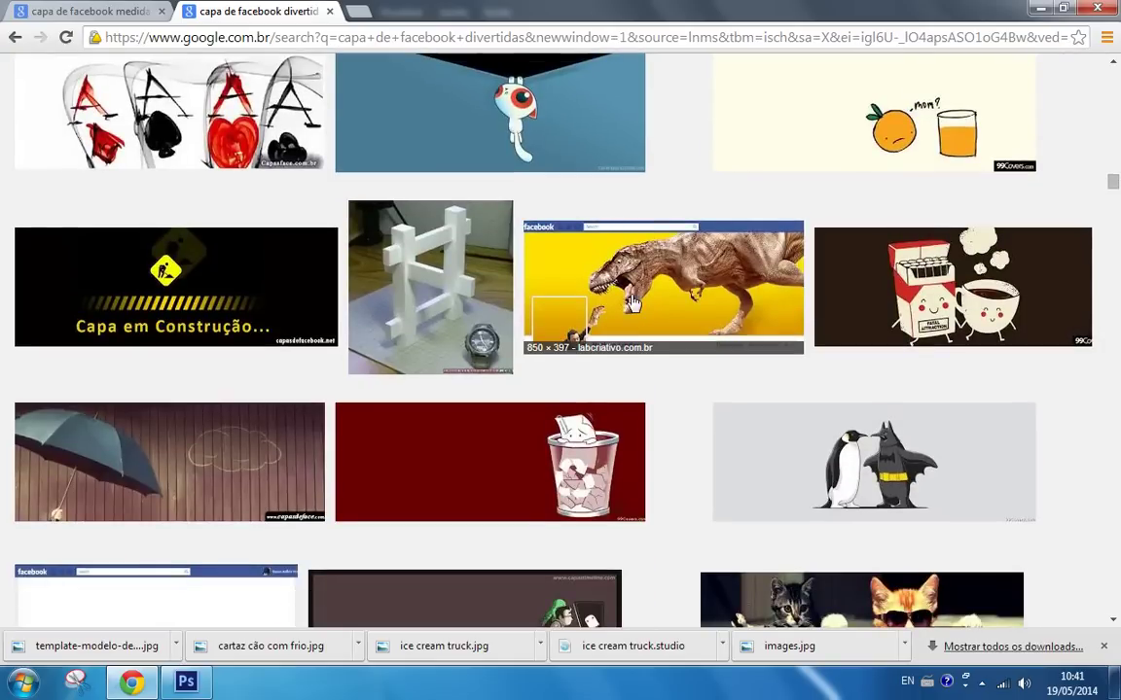
left_click(570, 268)
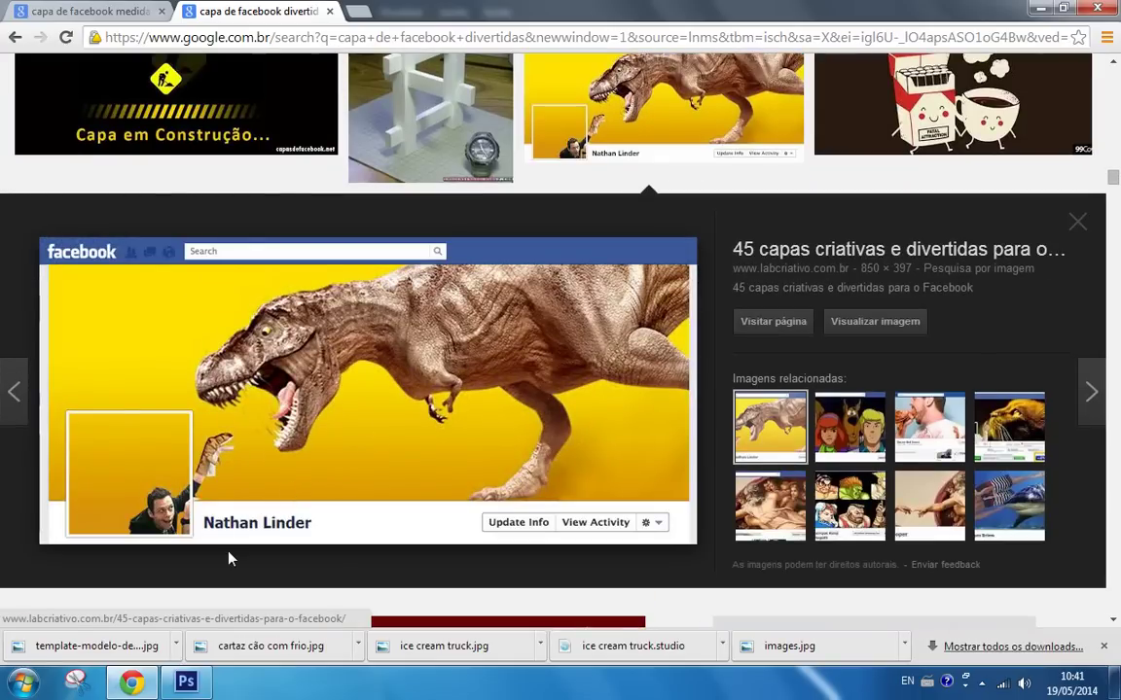
left_click(331, 11)
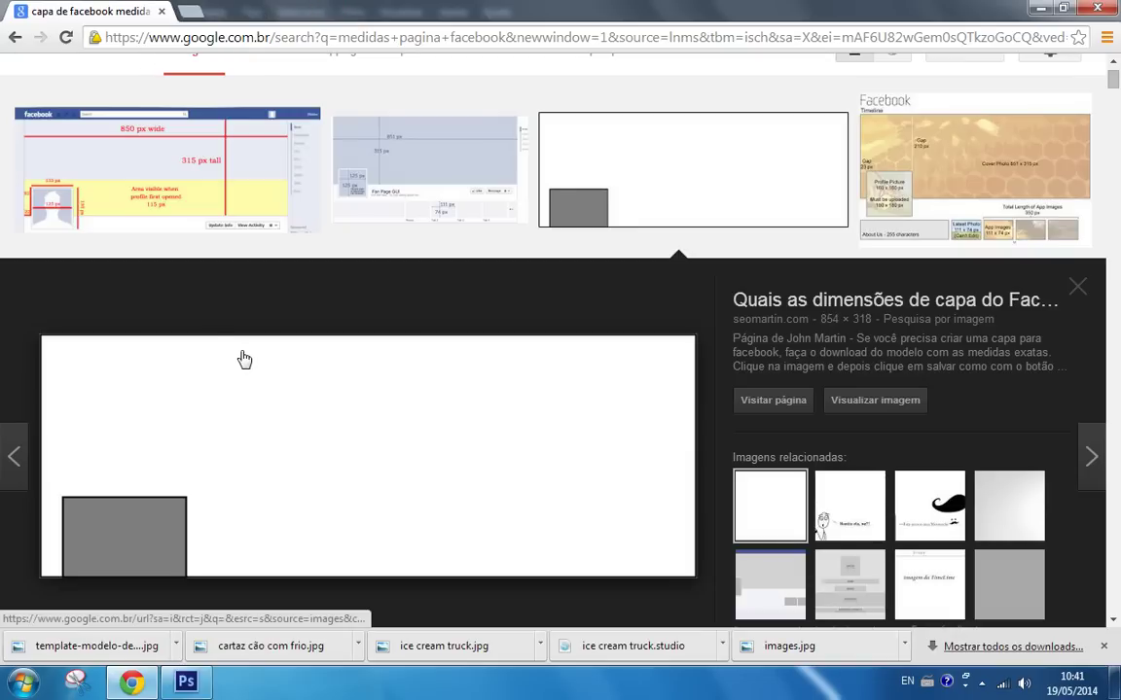
left_click(186, 682)
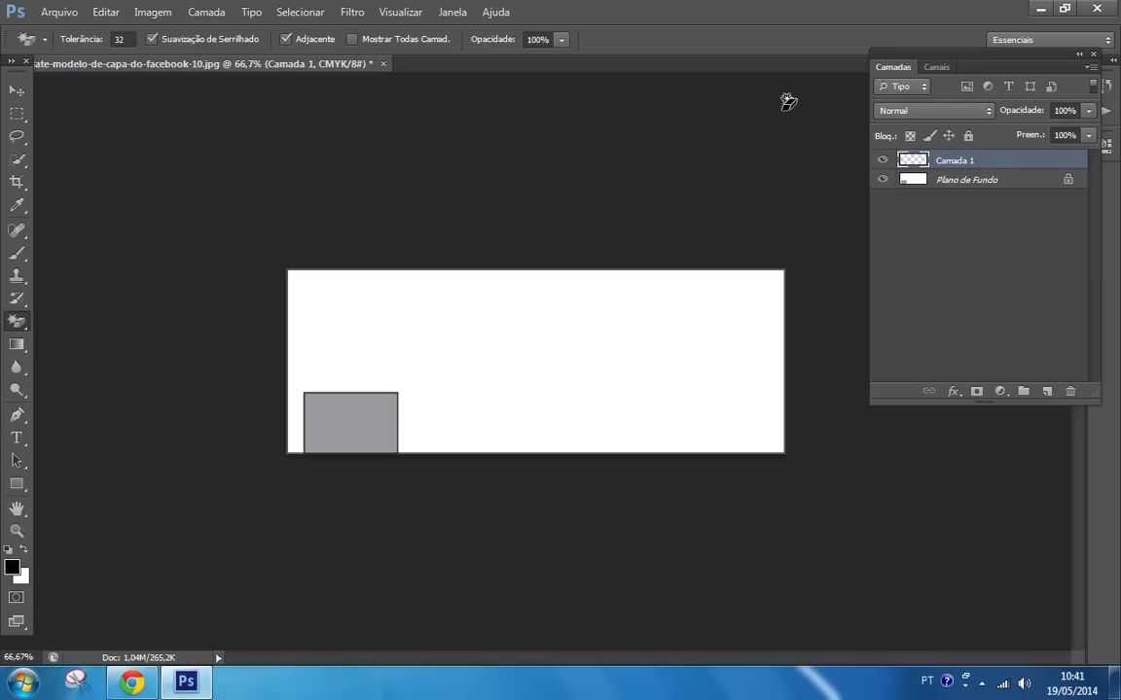
Step: Delete layer Camada 1, then undo a trial Magic Eraser erase of the white background
left_click(1070, 391)
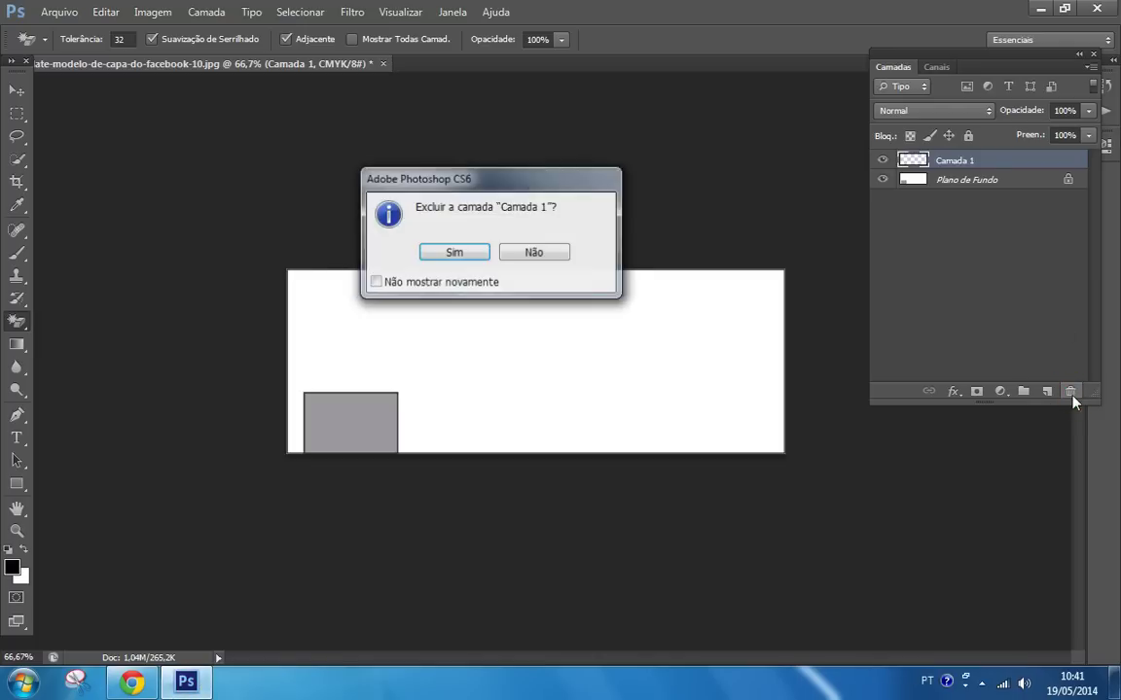
key("Return")
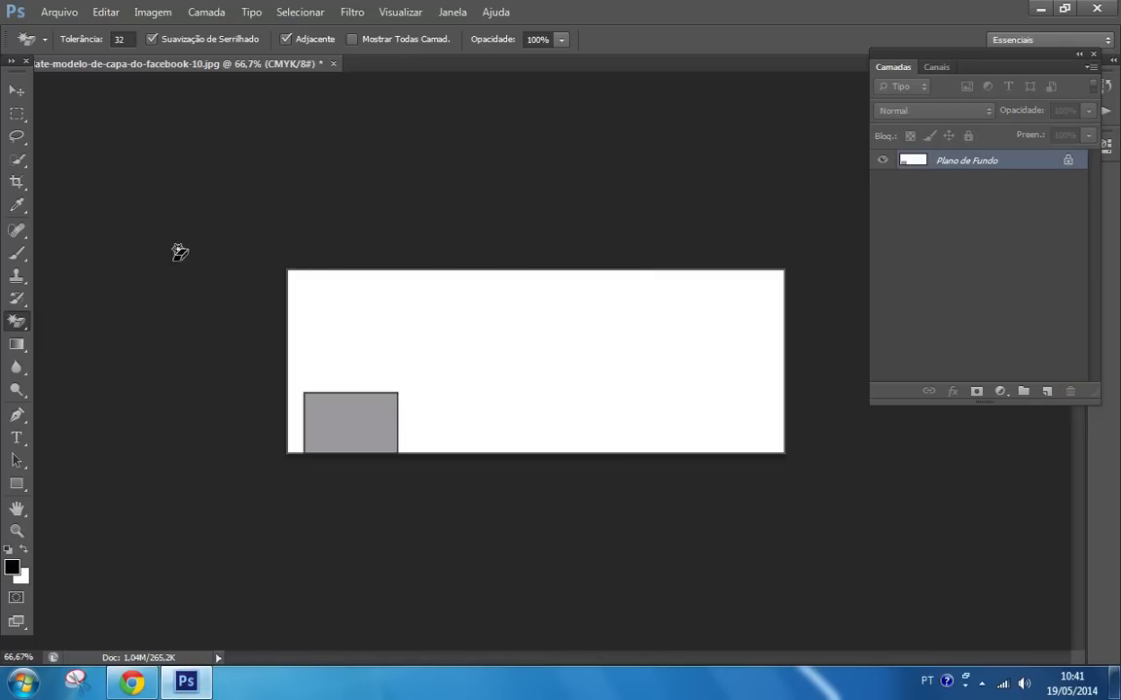
left_click(442, 338)
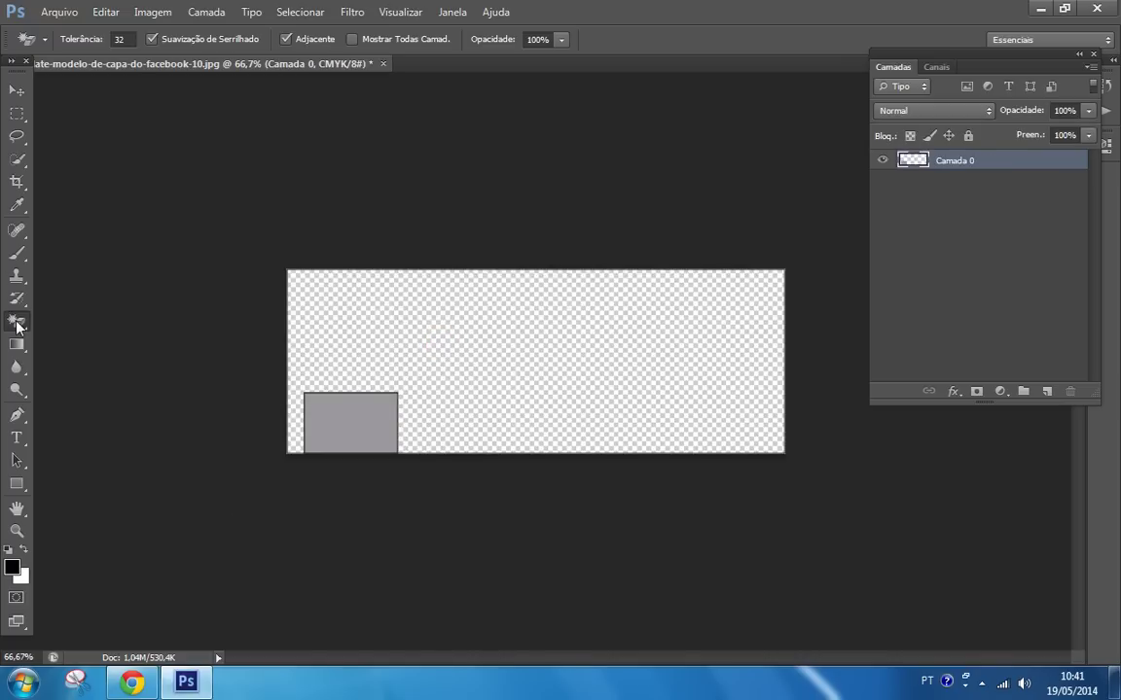
right_click(17, 325)
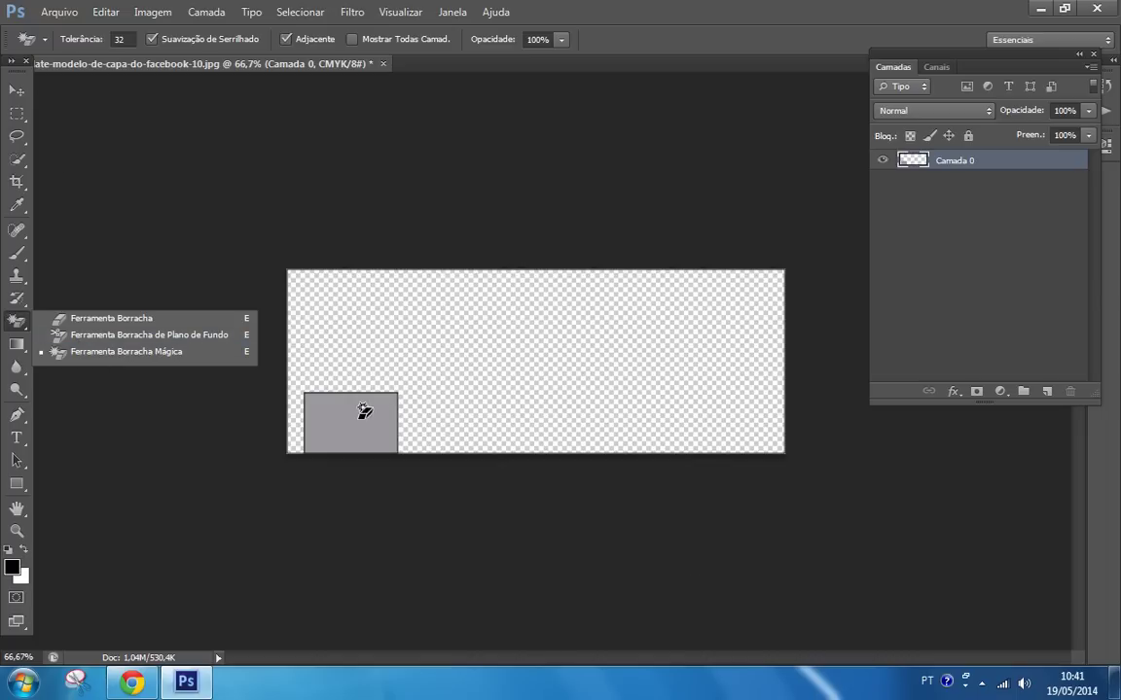
left_click(15, 91)
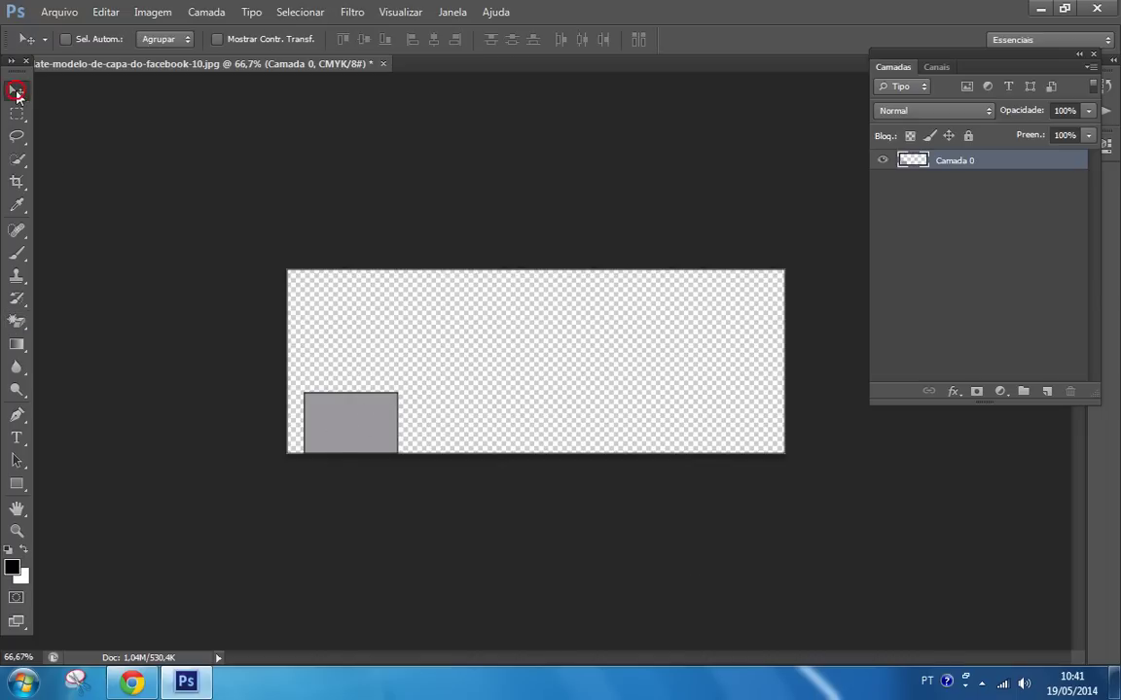
key("ctrl+z")
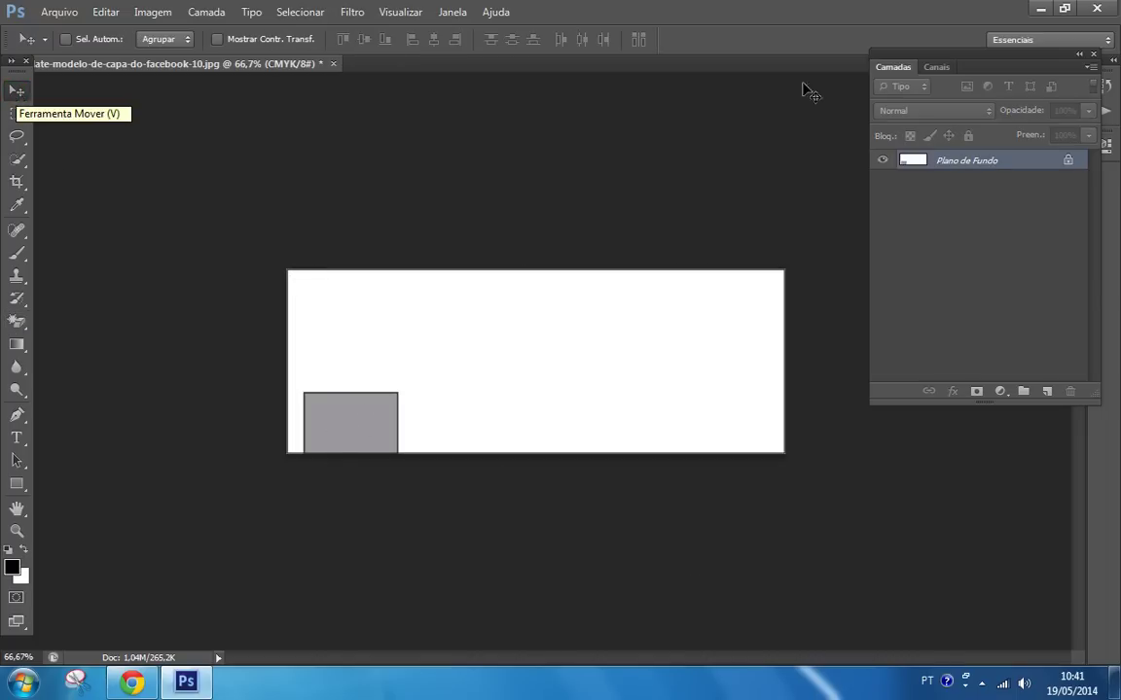
Step: Add a new empty layer and hide the background layer
left_click(1049, 392)
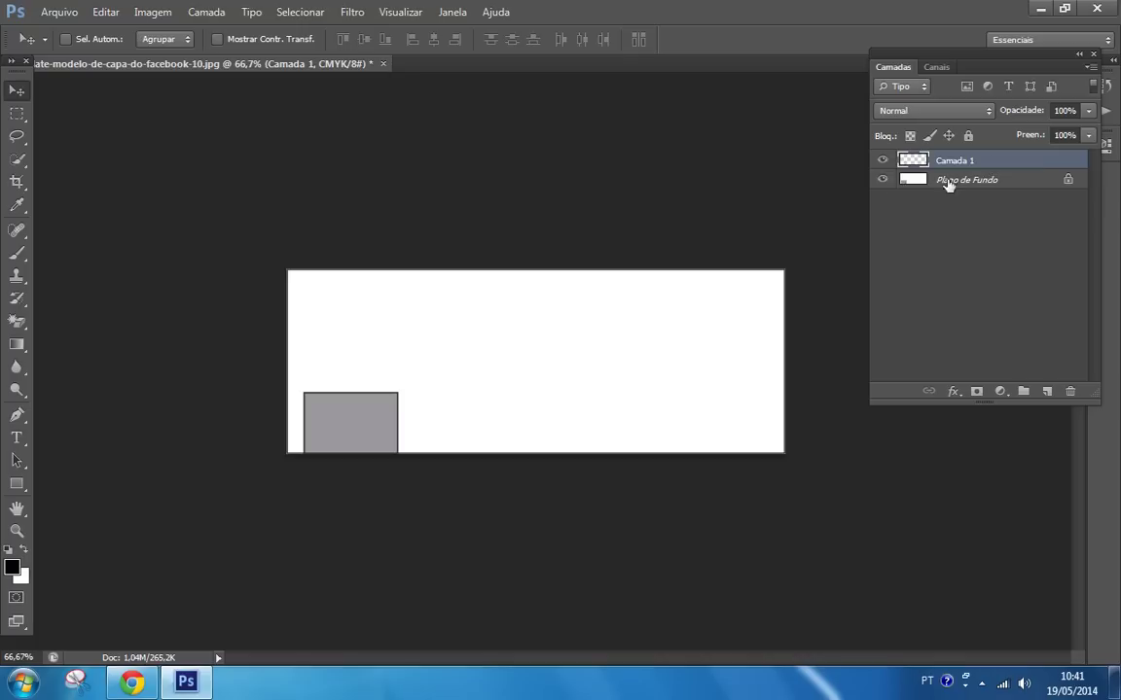
left_click(883, 179)
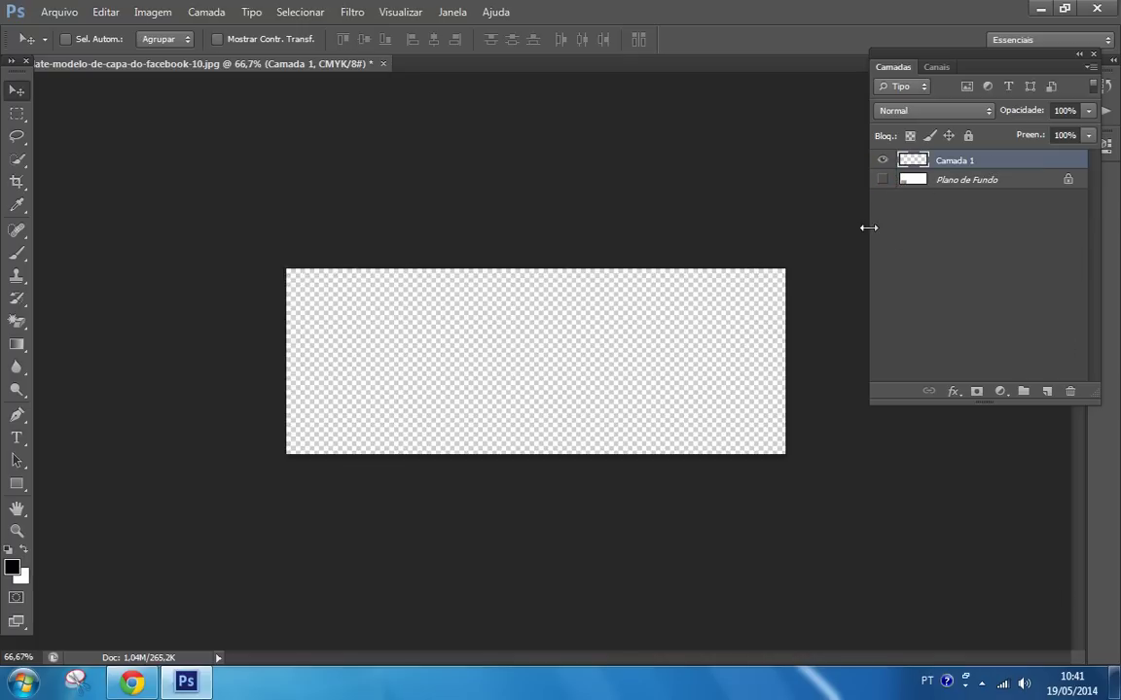
left_click(881, 179)
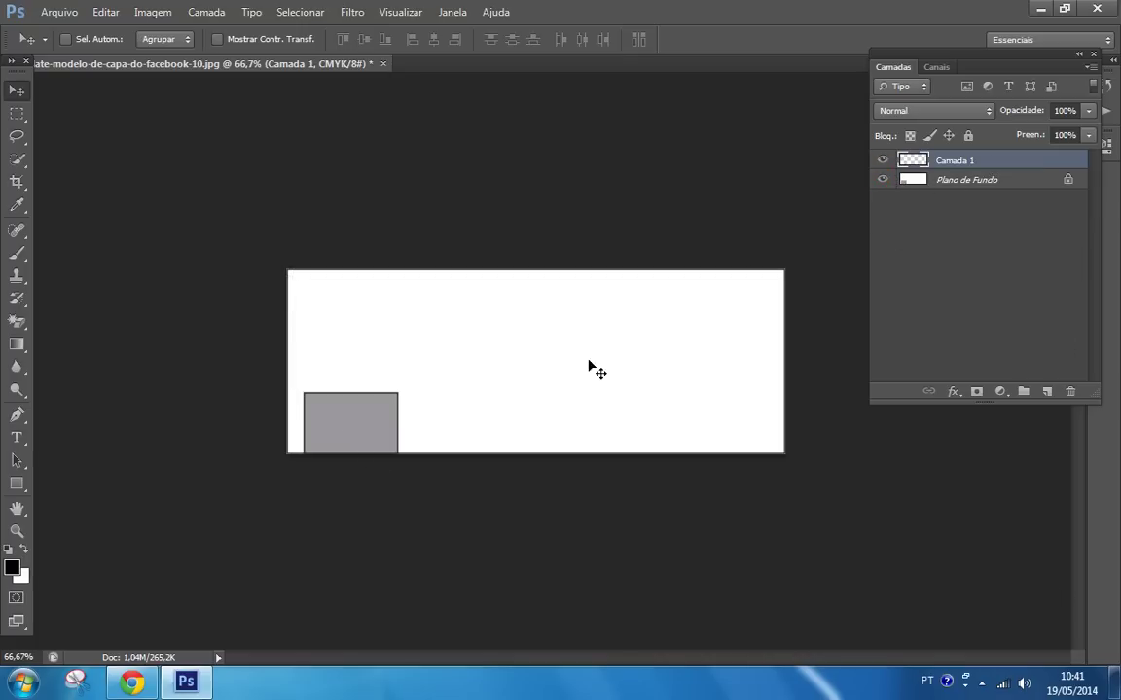
left_click(882, 179)
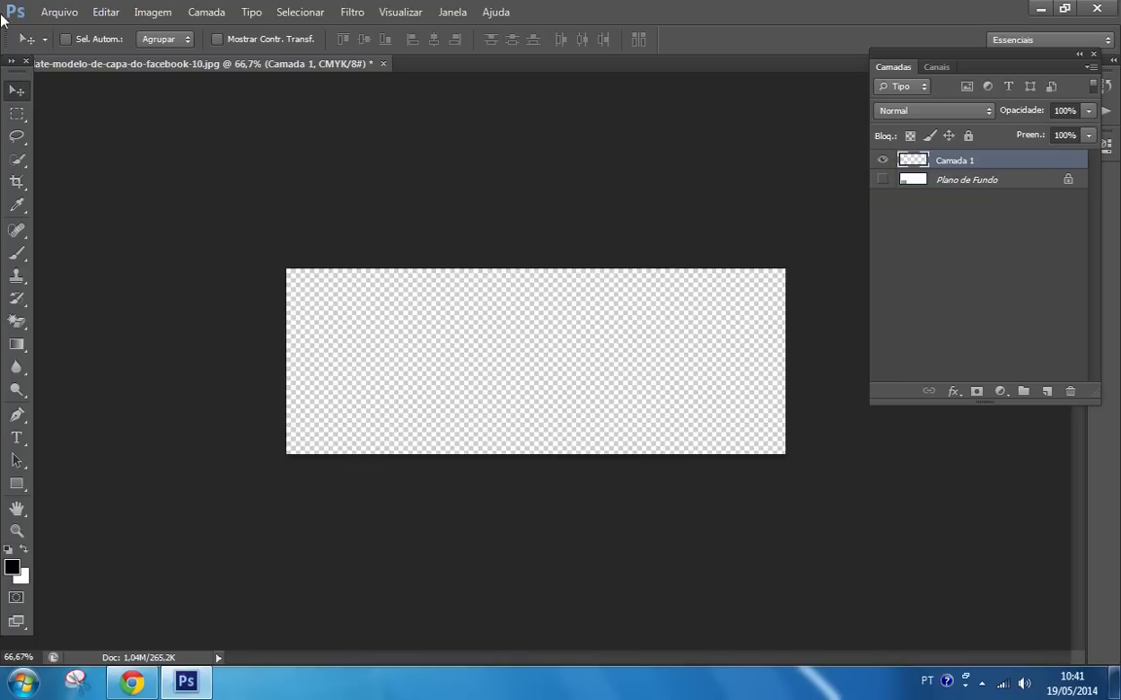
left_click(59, 12)
Step: Open bg_soarblue_maryfran from the Nit ursinho > fqb_upupaway folder
left_click(66, 49)
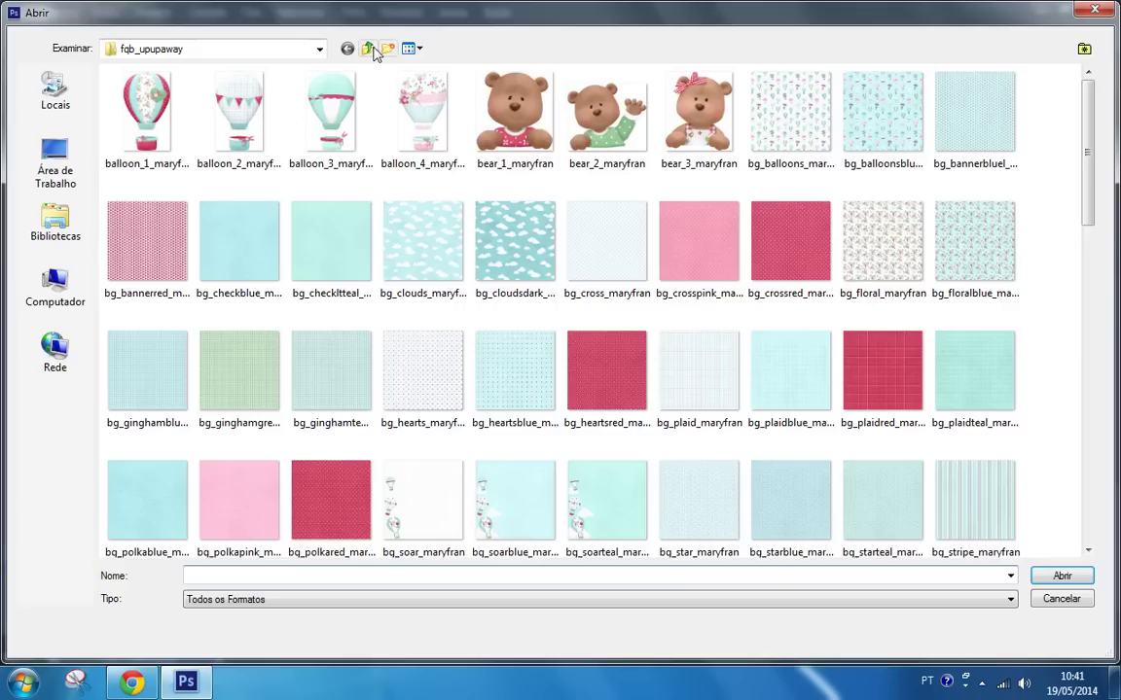
left_click(365, 56)
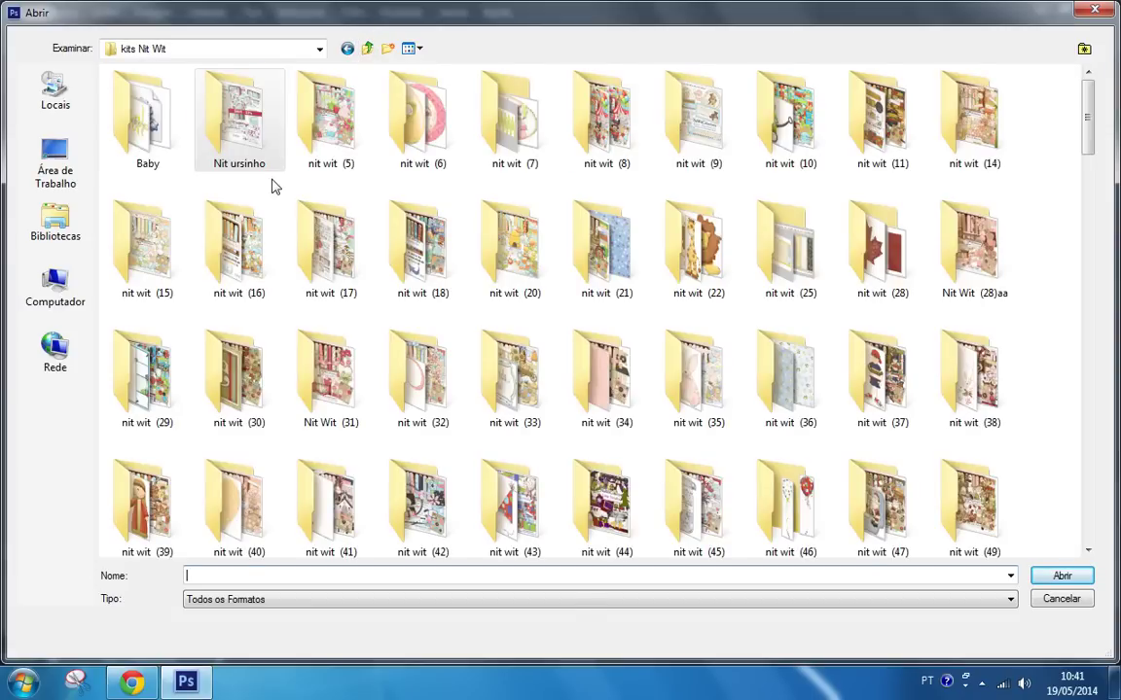
left_click(222, 98)
double_click(260, 142)
left_click(155, 121)
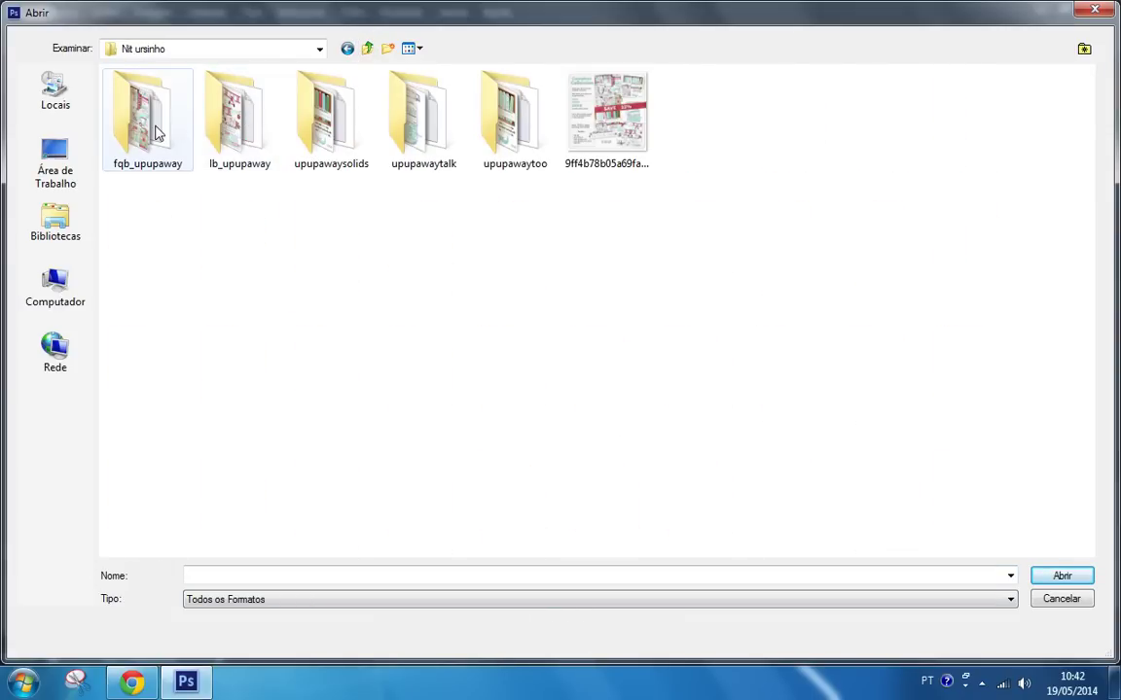
double_click(155, 130)
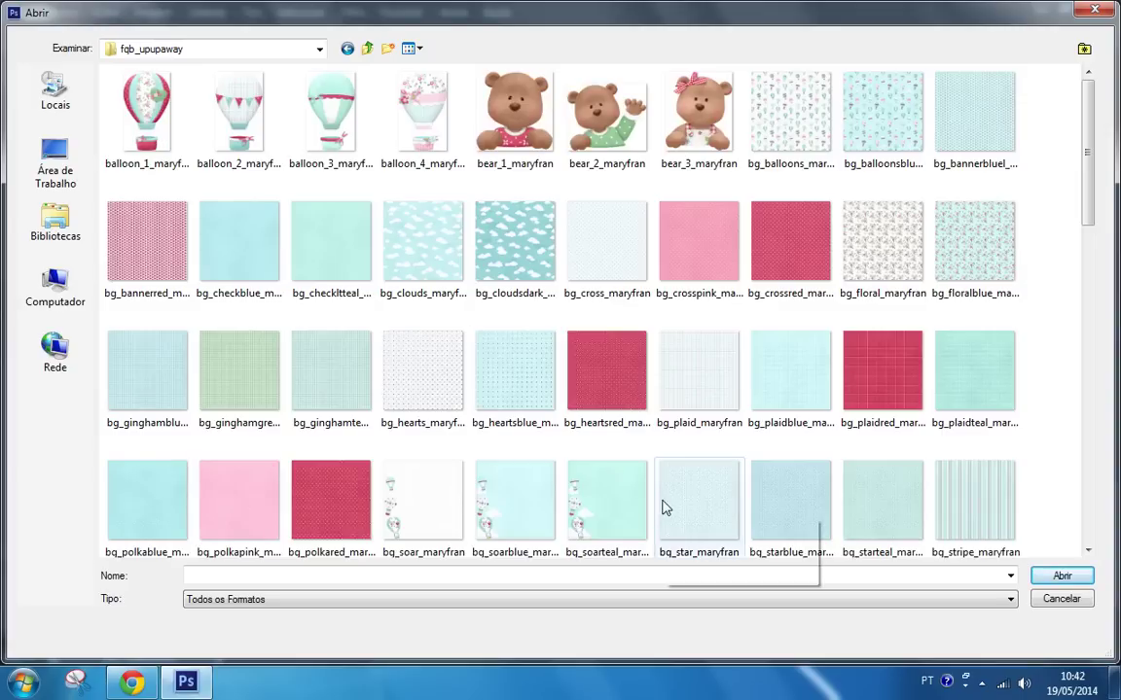
mouse_move(1086, 130)
left_mouse_down()
mouse_move(1085, 181)
mouse_move(1042, 218)
left_mouse_up()
left_click(528, 230)
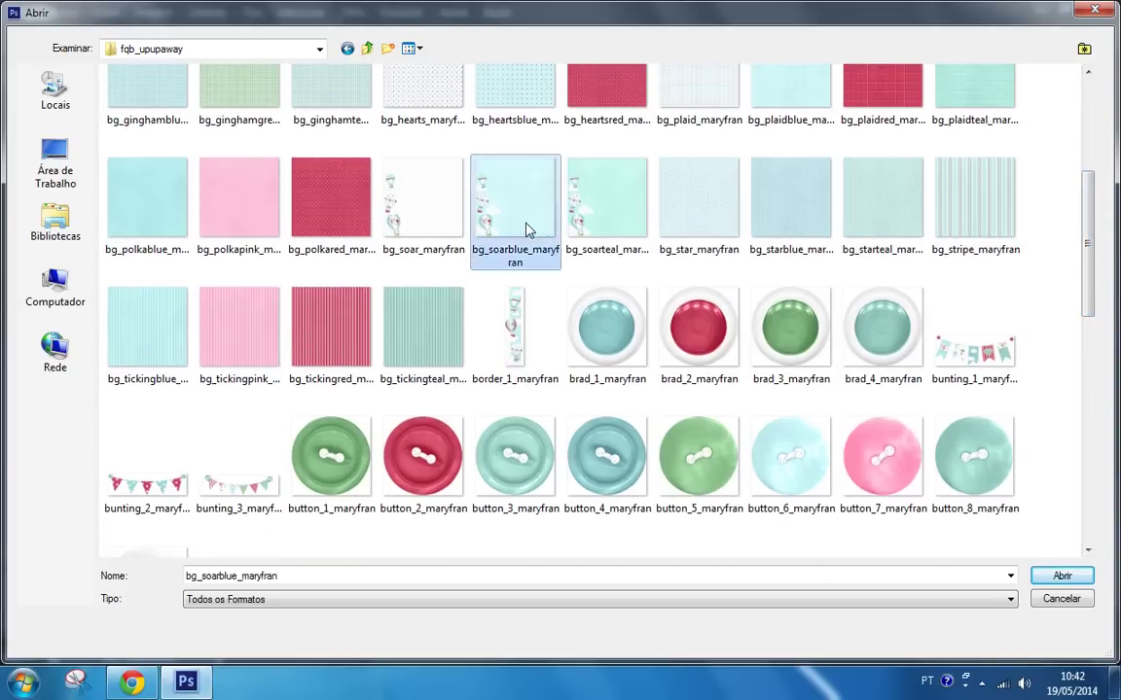
double_click(528, 230)
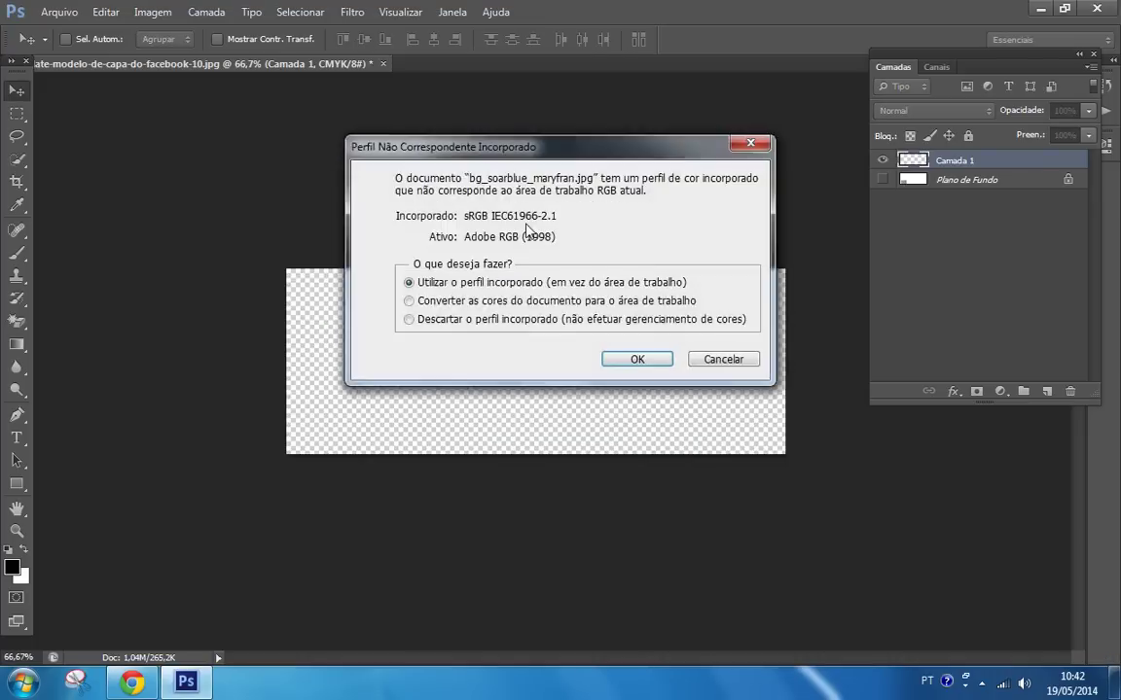
Step: Drag the bg_soarblue balloon paper onto the cover as a new layer and close its source image
key("Return")
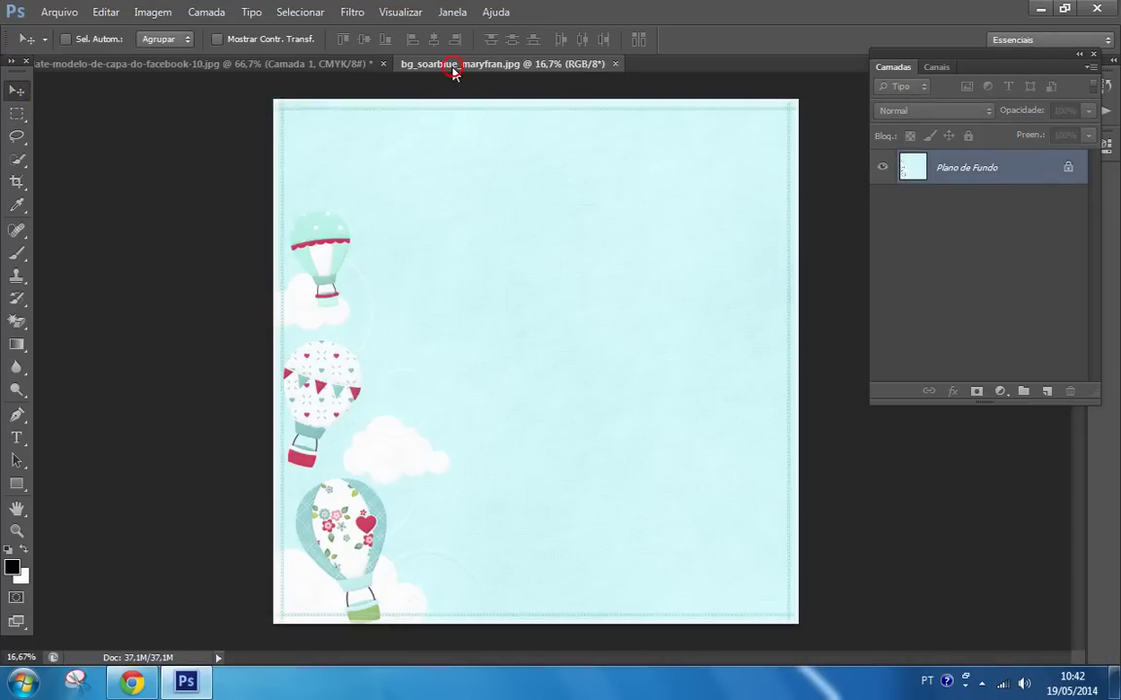
left_click_drag(453, 75, 605, 175)
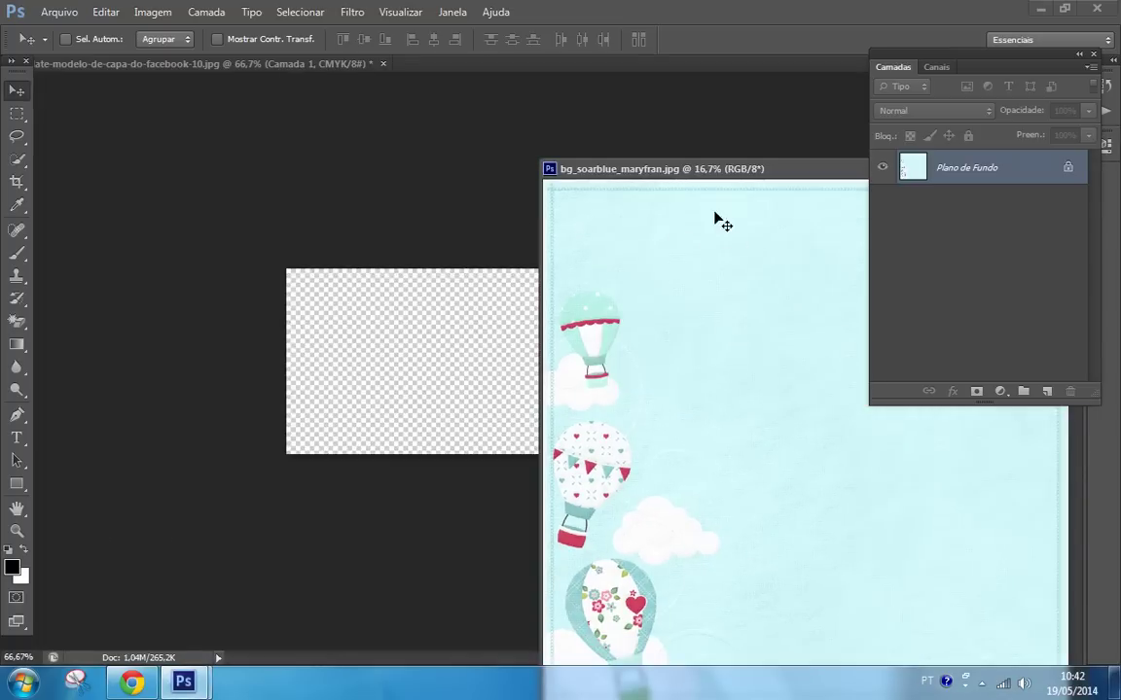
left_click_drag(721, 439, 366, 409)
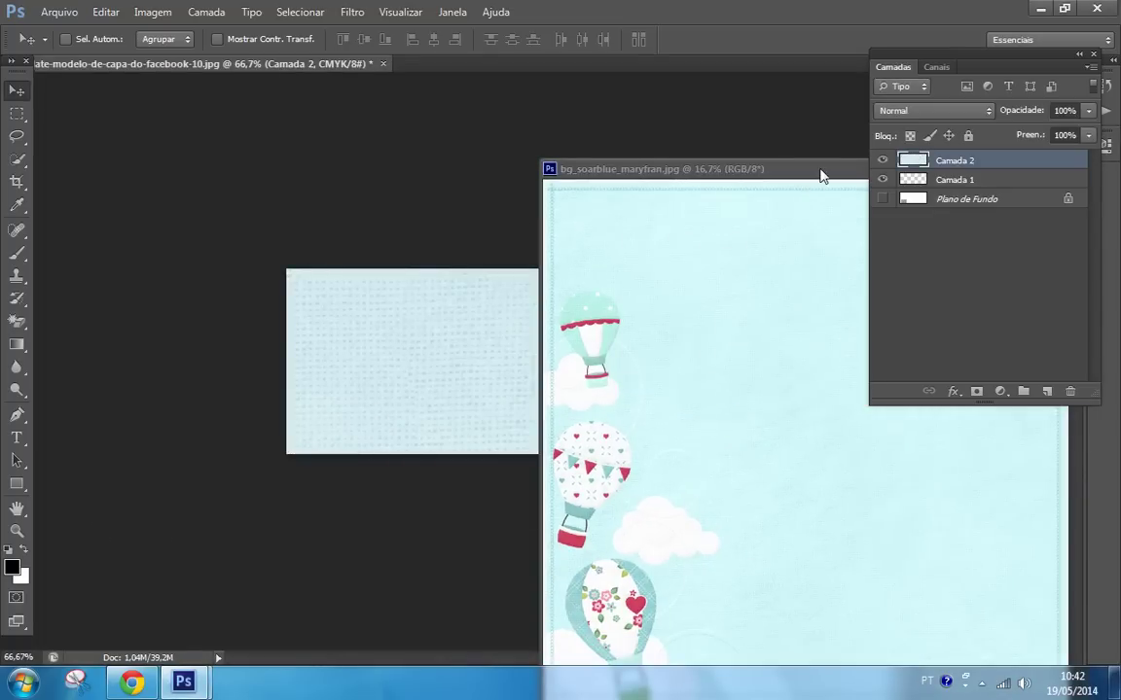
left_click_drag(820, 176, 427, 223)
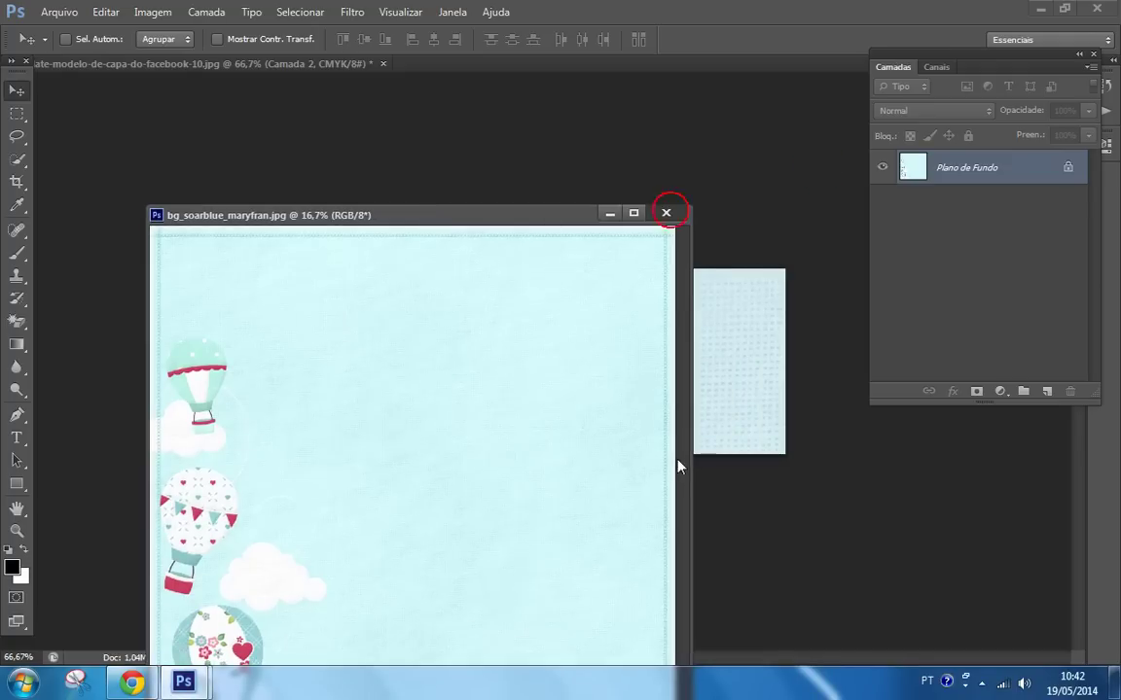
left_click(667, 212)
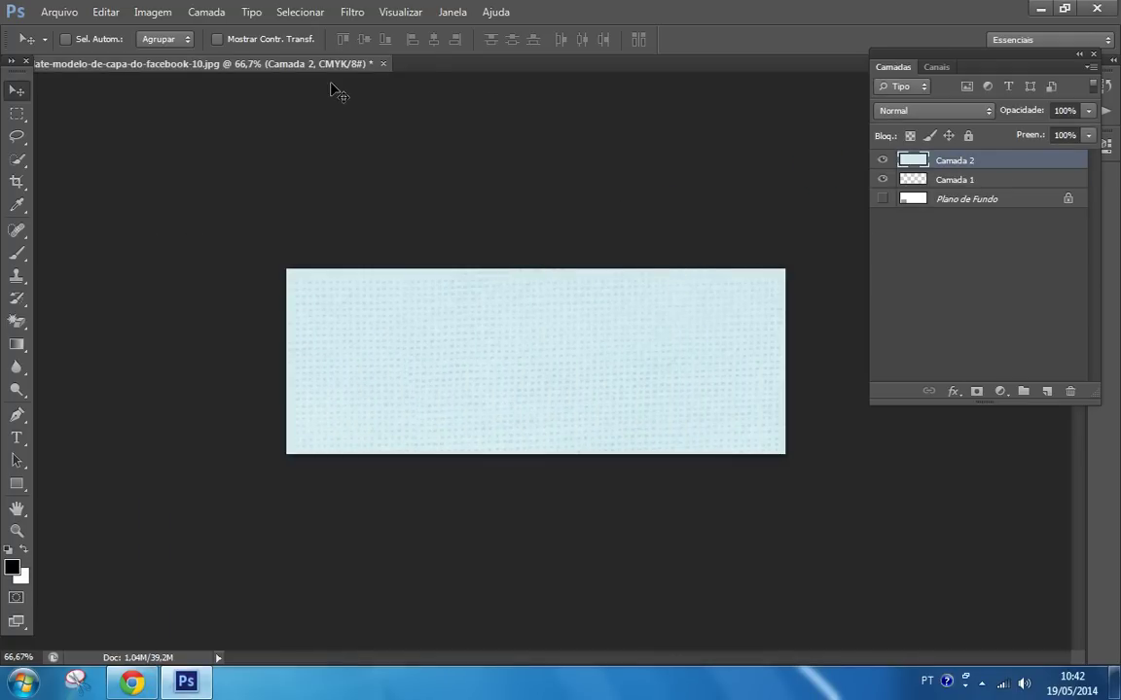
left_click(106, 12)
Step: Free Transform the balloon paper, shrinking it from a corner and moving it onto the canvas
left_click(162, 338)
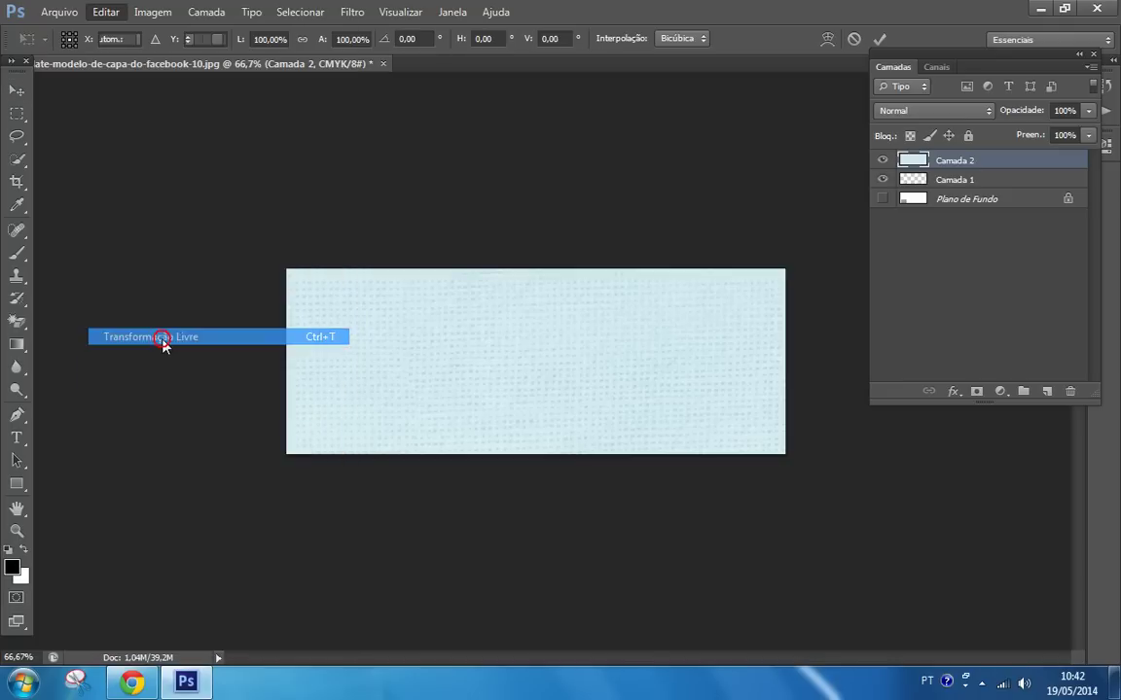
key("ctrl+minus")
key("ctrl+minus")
key("ctrl+minus")
key("ctrl+minus")
key("ctrl+minus")
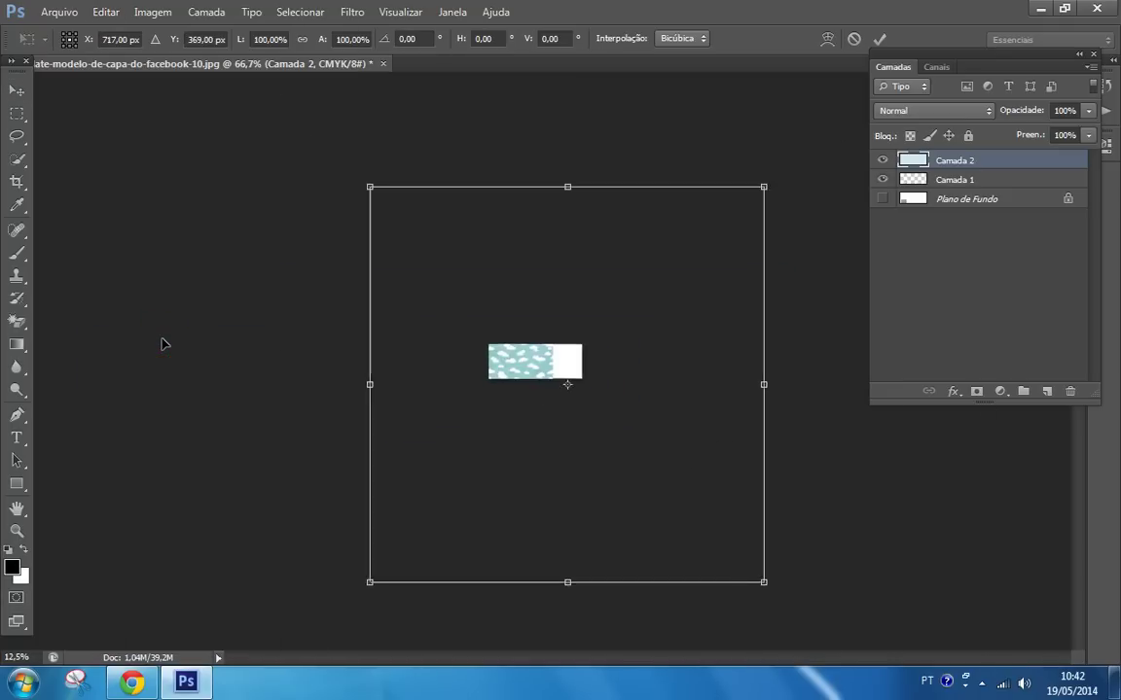
key("ctrl+minus")
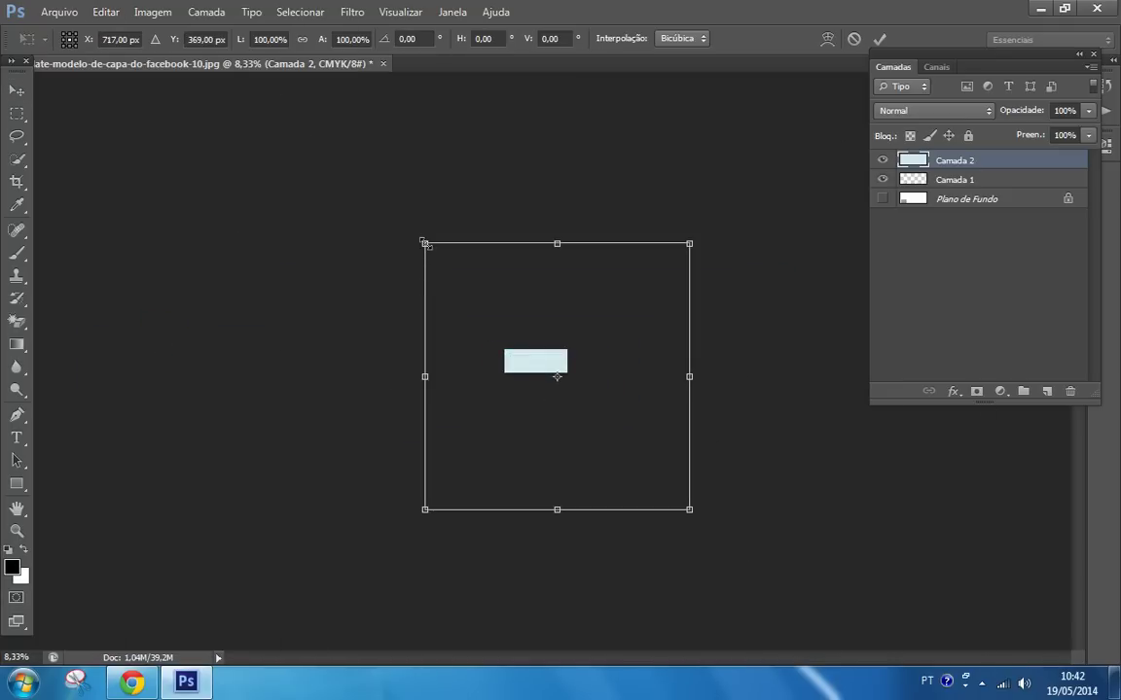
left_click_drag(424, 243, 569, 390)
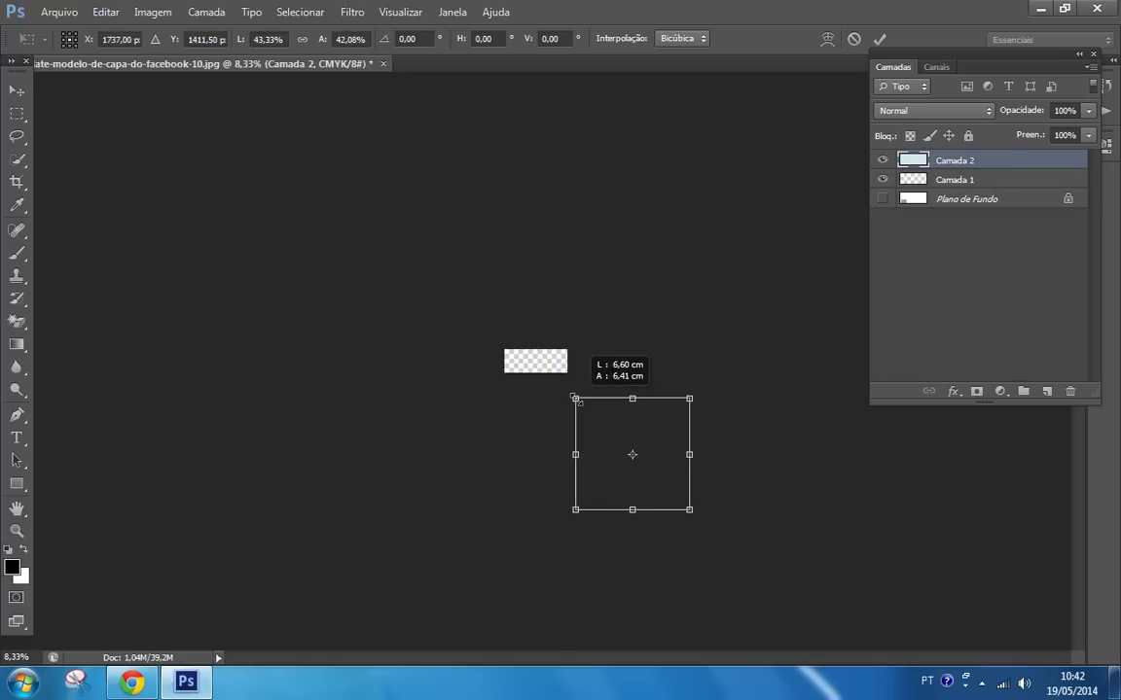
left_click_drag(569, 390, 595, 410)
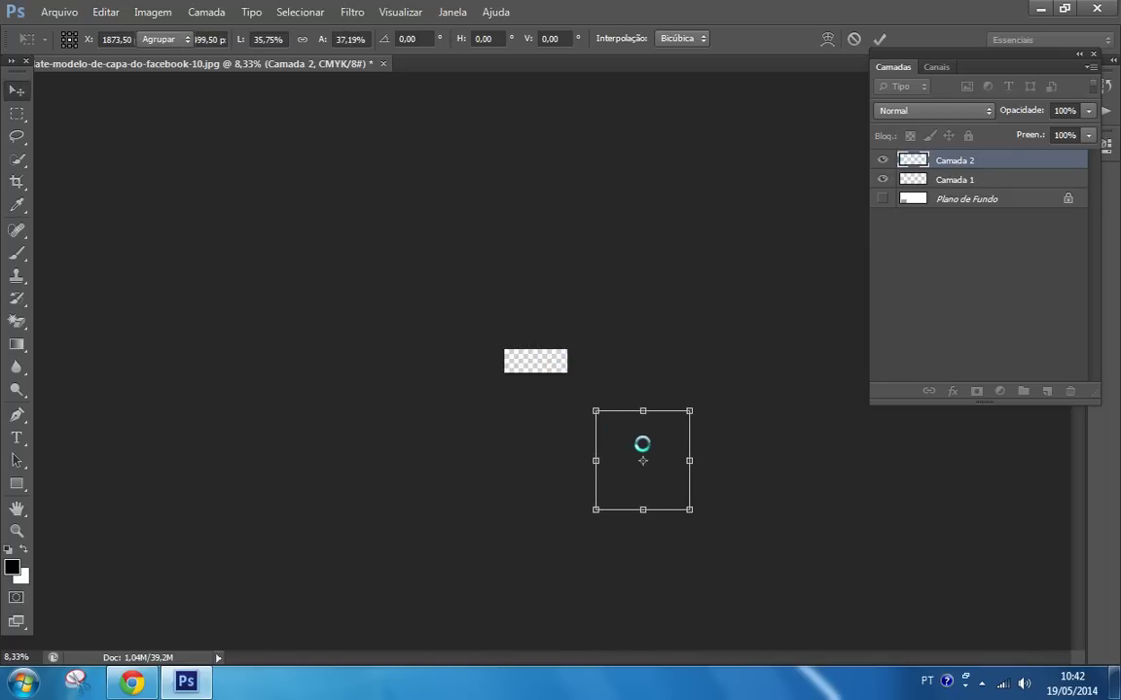
left_click_drag(643, 445, 538, 358)
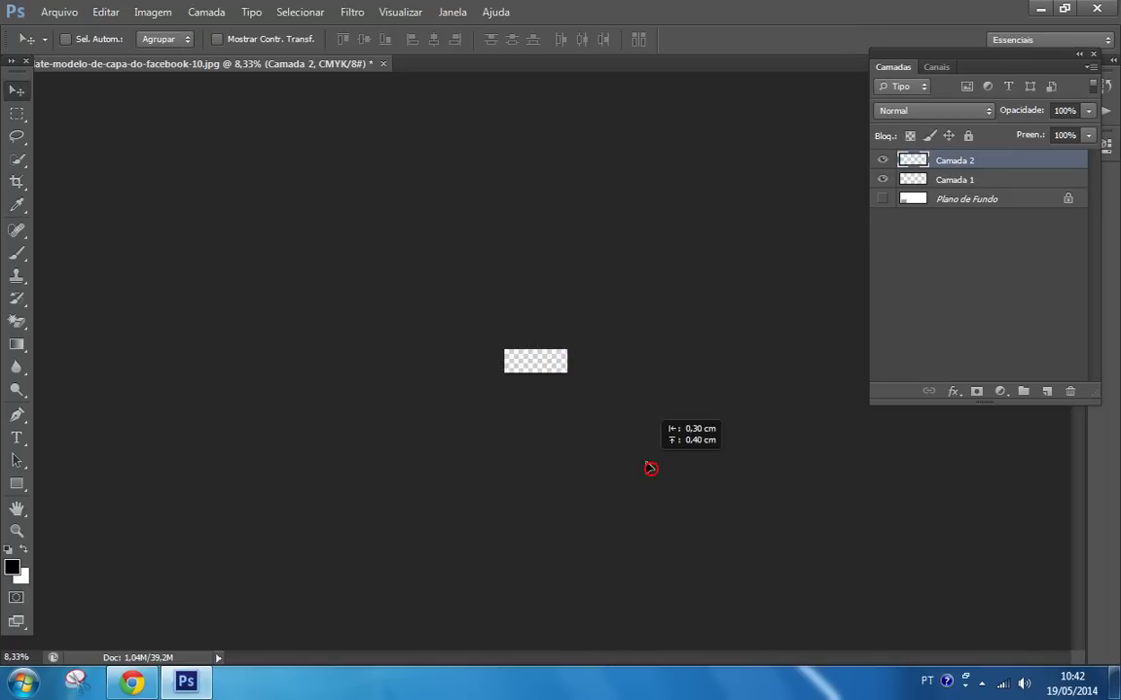
Step: Shrink the paper layer slightly more, commit, shift it left, and zoom in on the cover
left_click(105, 12)
left_click(172, 337)
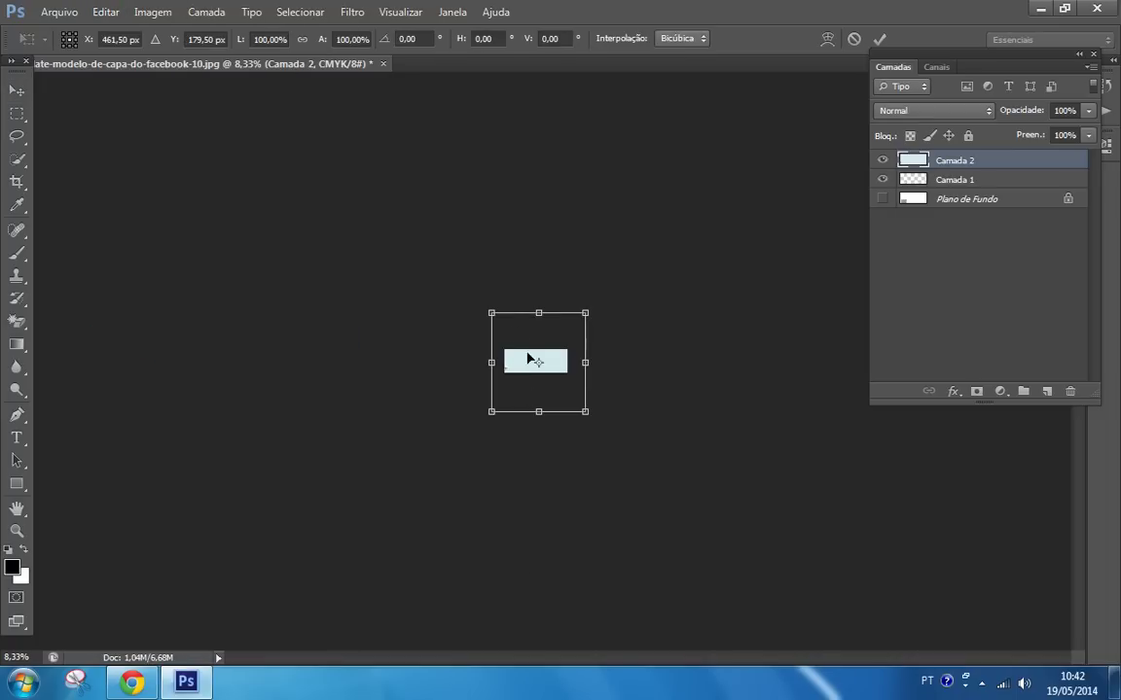
left_click_drag(491, 313, 528, 350)
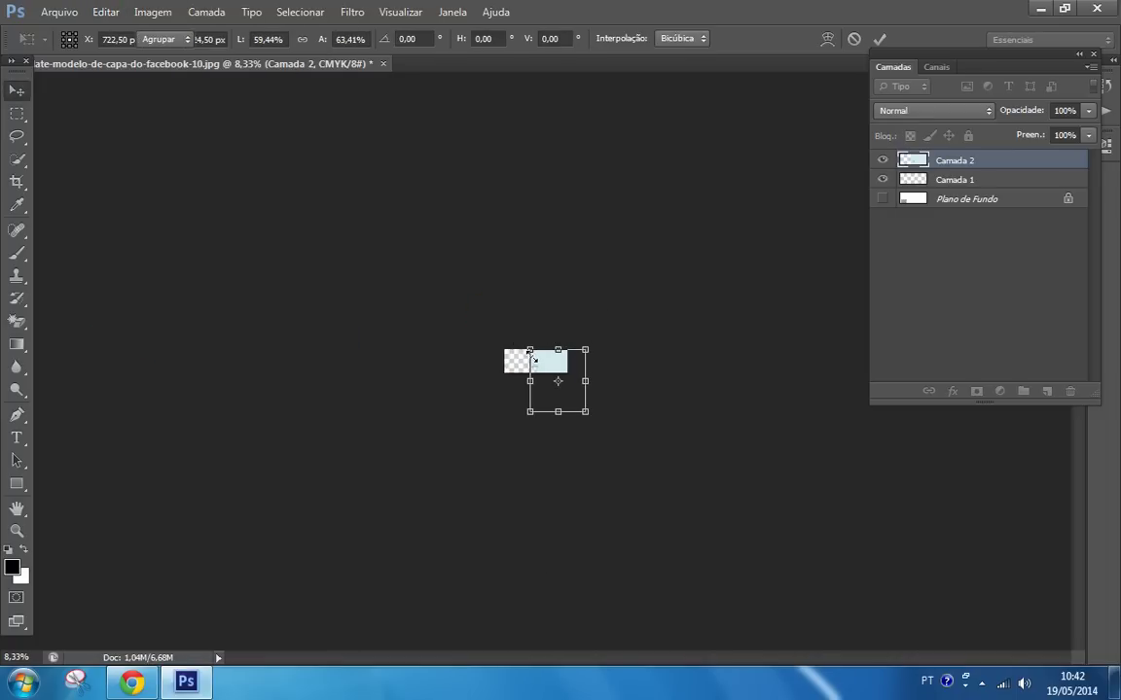
double_click(540, 361)
left_click_drag(542, 362, 513, 361)
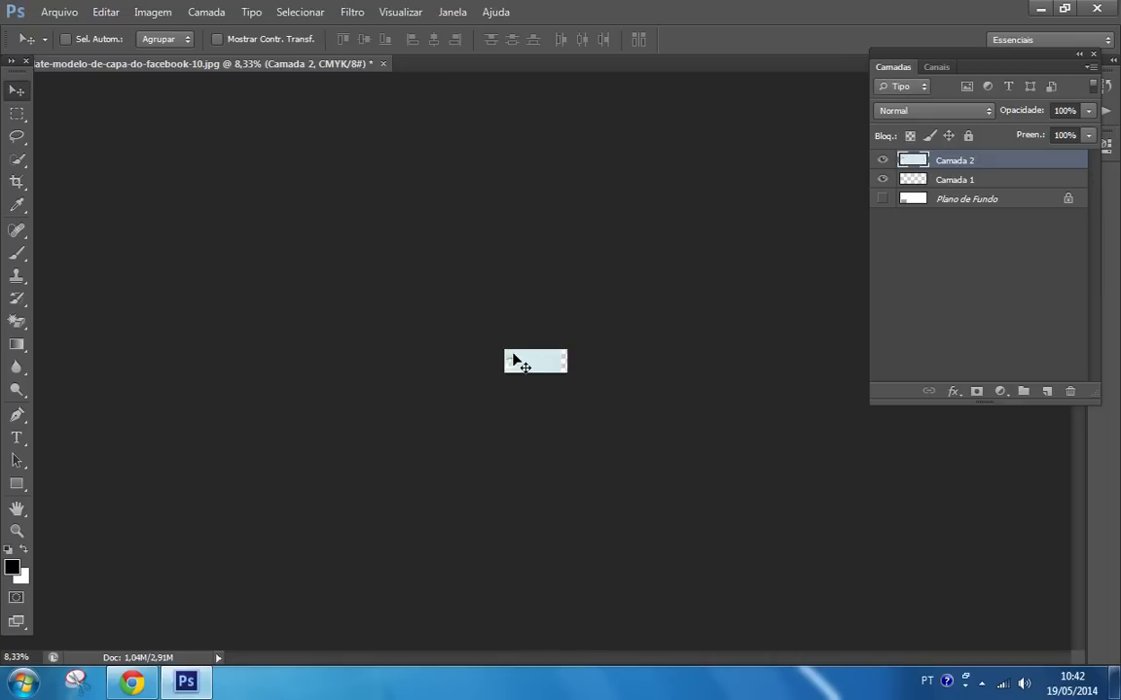
left_click(16, 531)
left_click(702, 324)
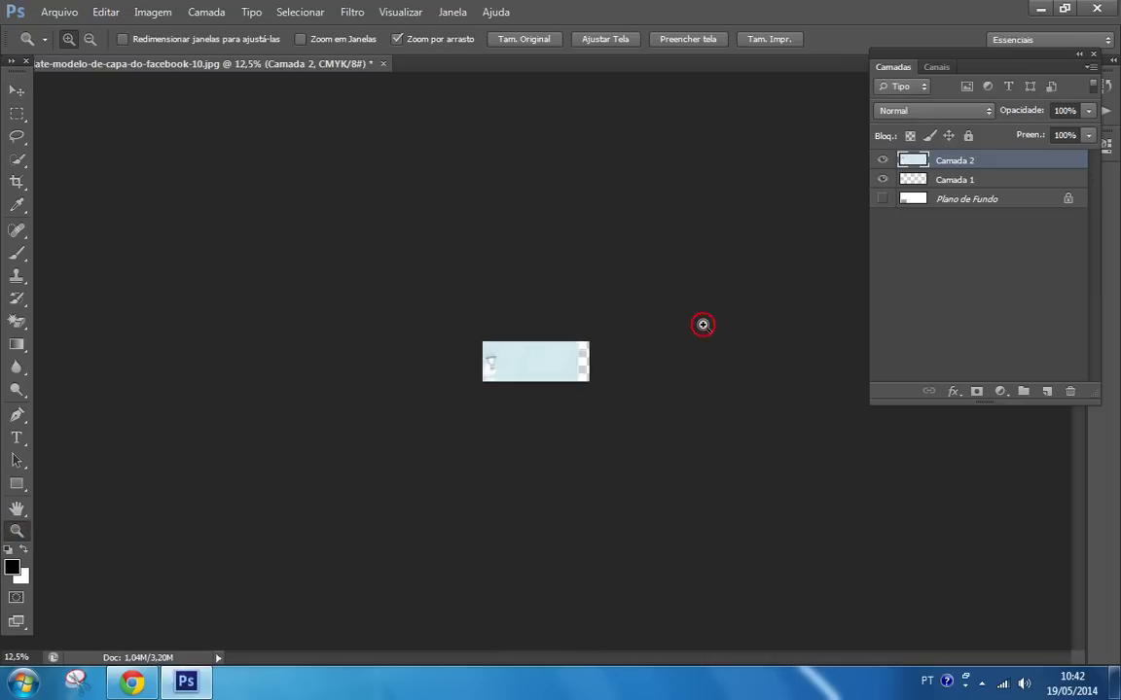
left_click(704, 323)
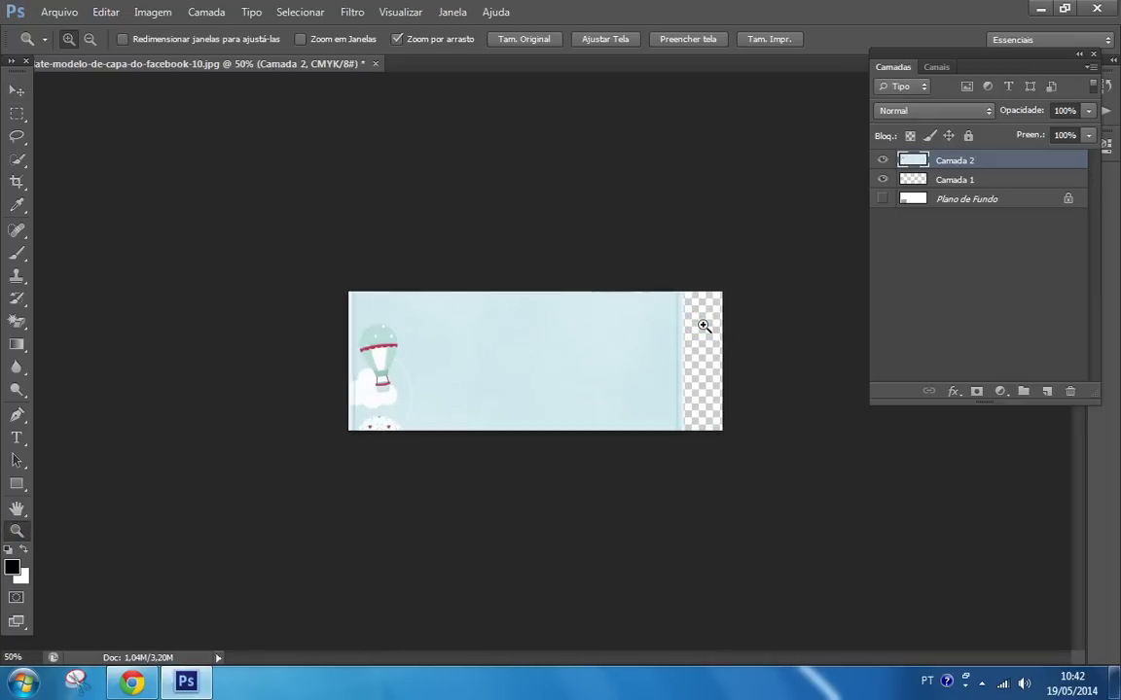
left_click(703, 323)
Step: Widen the balloon paper to about 115% so it covers the transparent strip at right
left_click(105, 12)
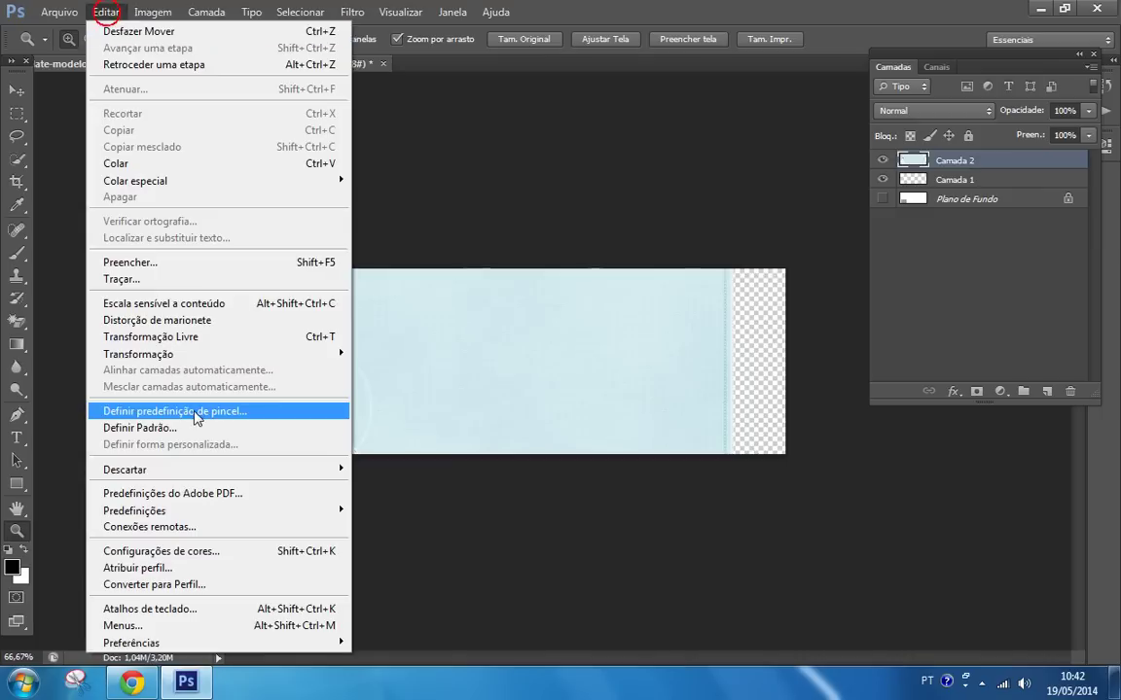
left_click(209, 340)
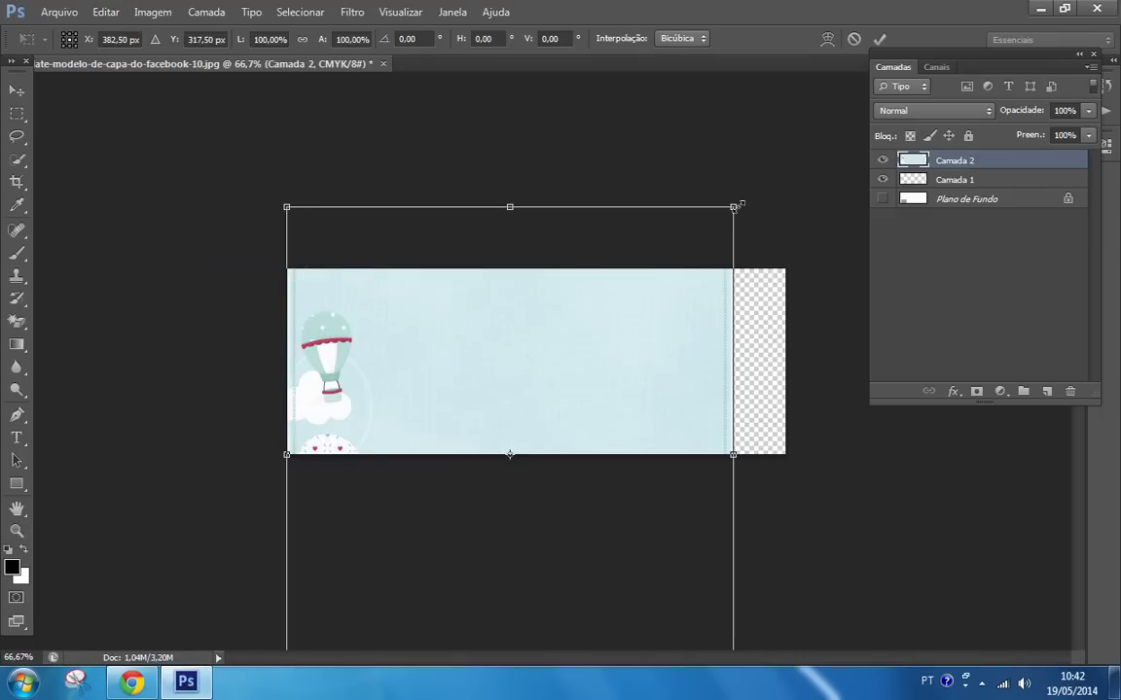
left_click_drag(735, 206, 800, 206)
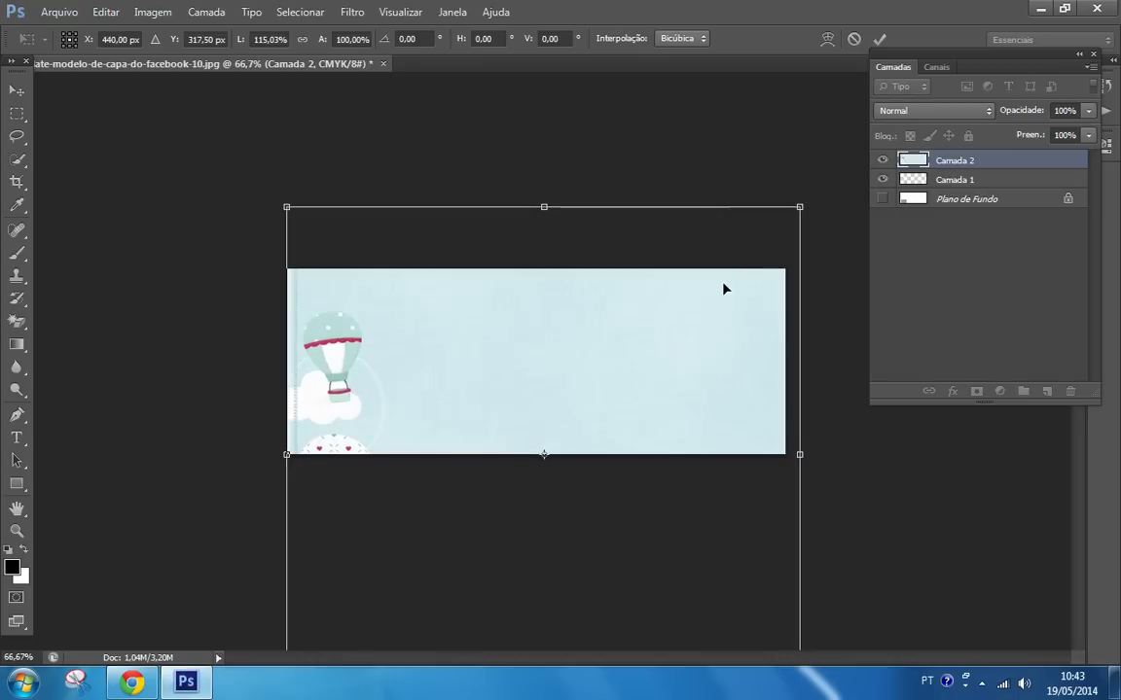
key("Return")
key("z")
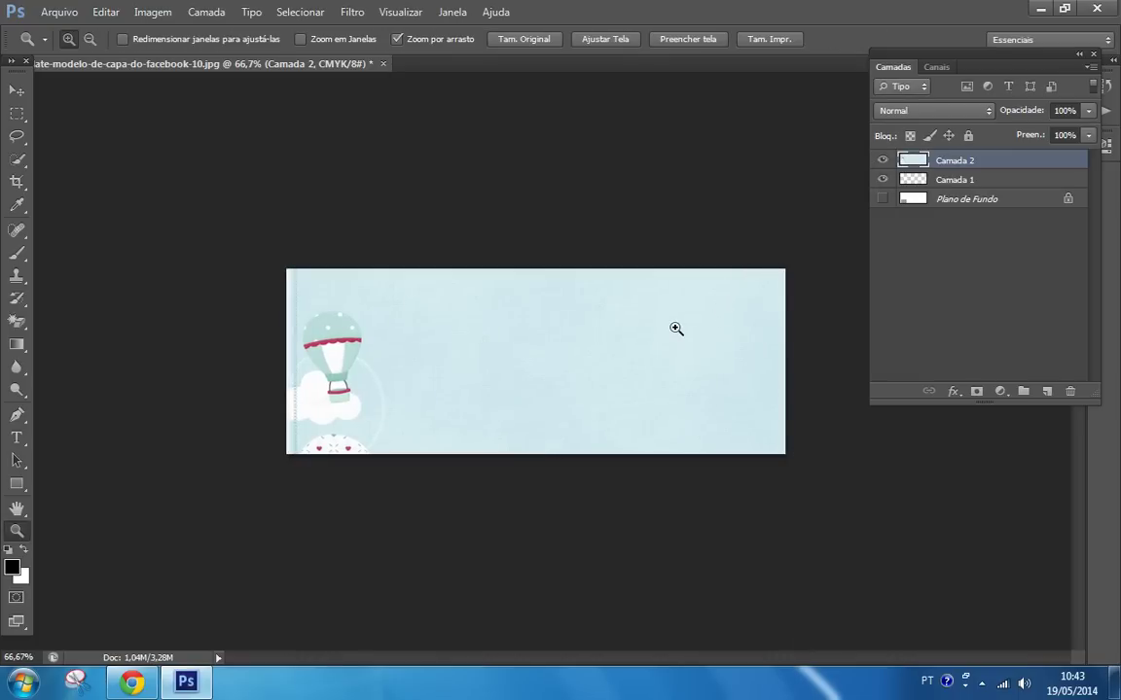
Step: Nudge the balloon paper left and down with the arrow keys
left_click(14, 91)
key("Left")
key("Left")
key("Left")
key("Left")
key("Left")
key("Left")
key("Down")
key("Down")
key("Down")
key("Down")
key("Down")
key("Down")
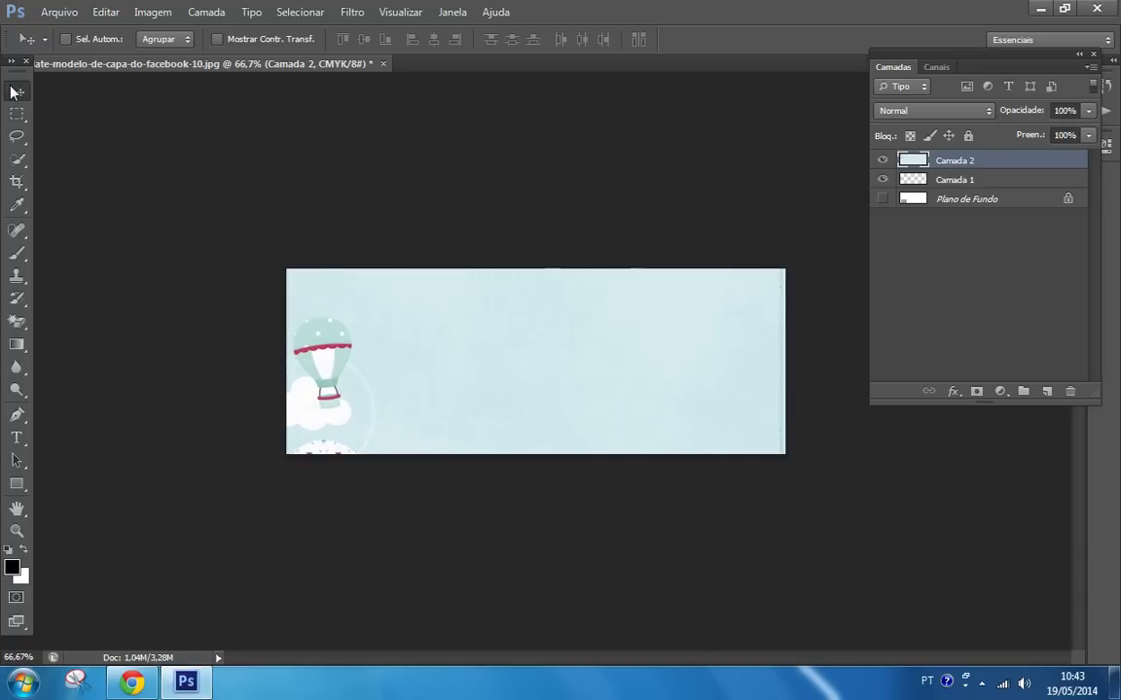
key("Down")
key("Down")
key("Down")
key("Down")
key("Down")
key("Down")
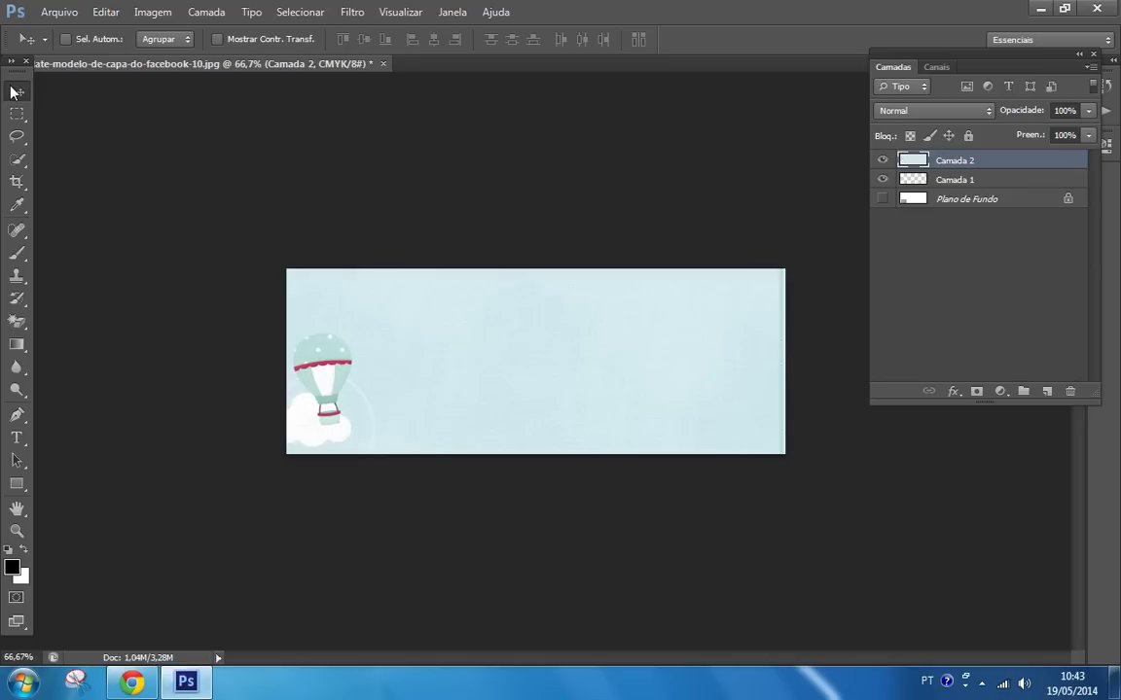
left_click(58, 12)
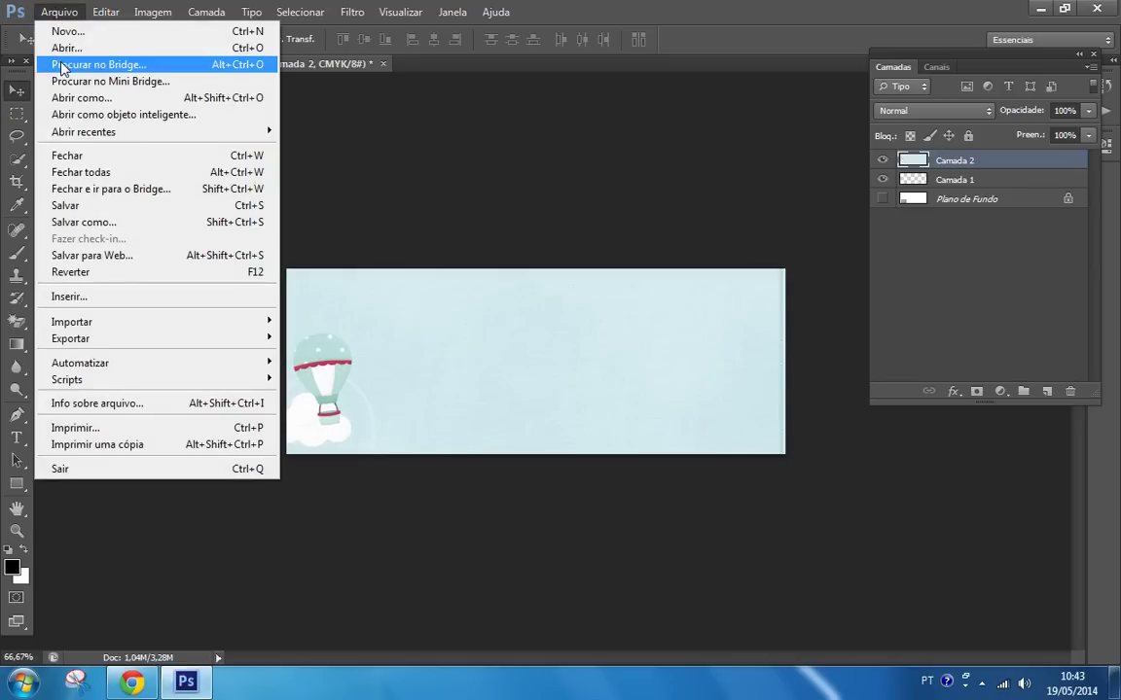
Step: Open bg_clouds_maryfran, drag the cloud paper onto the cover, and close its window
left_click(63, 49)
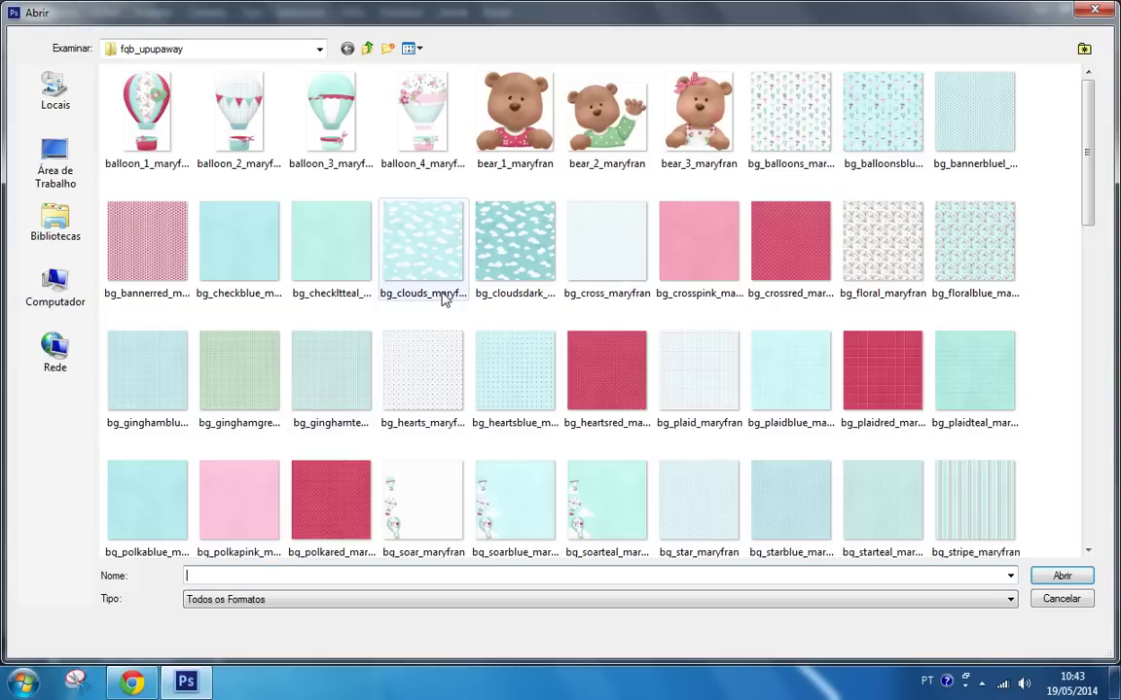
double_click(438, 292)
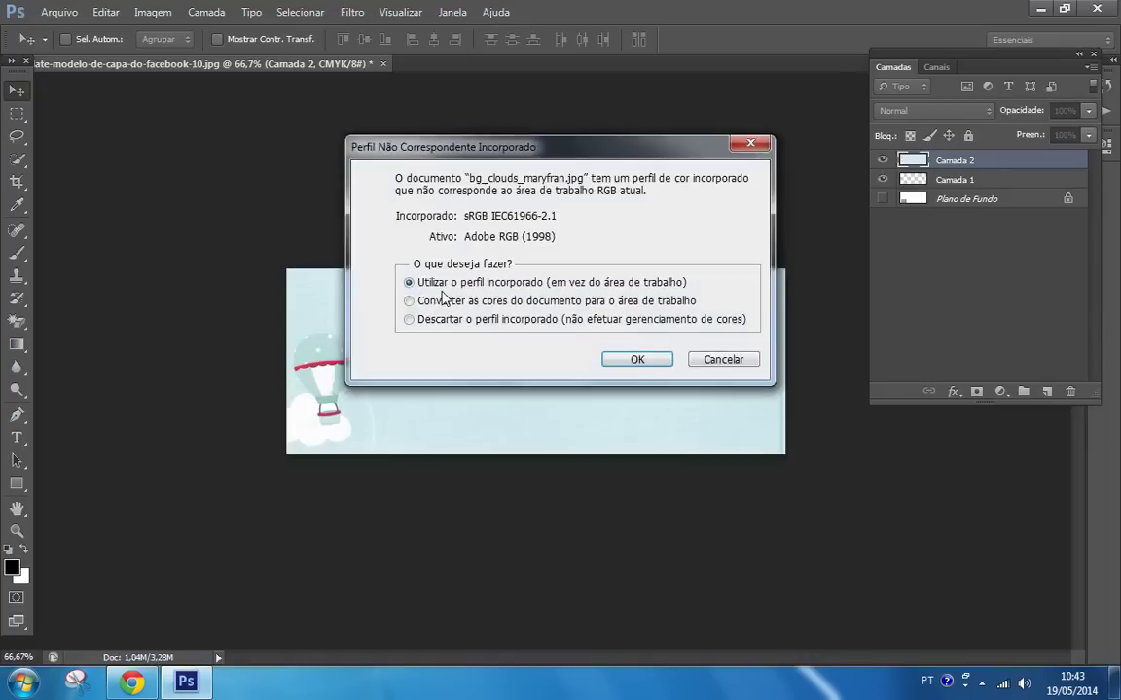
key("Return")
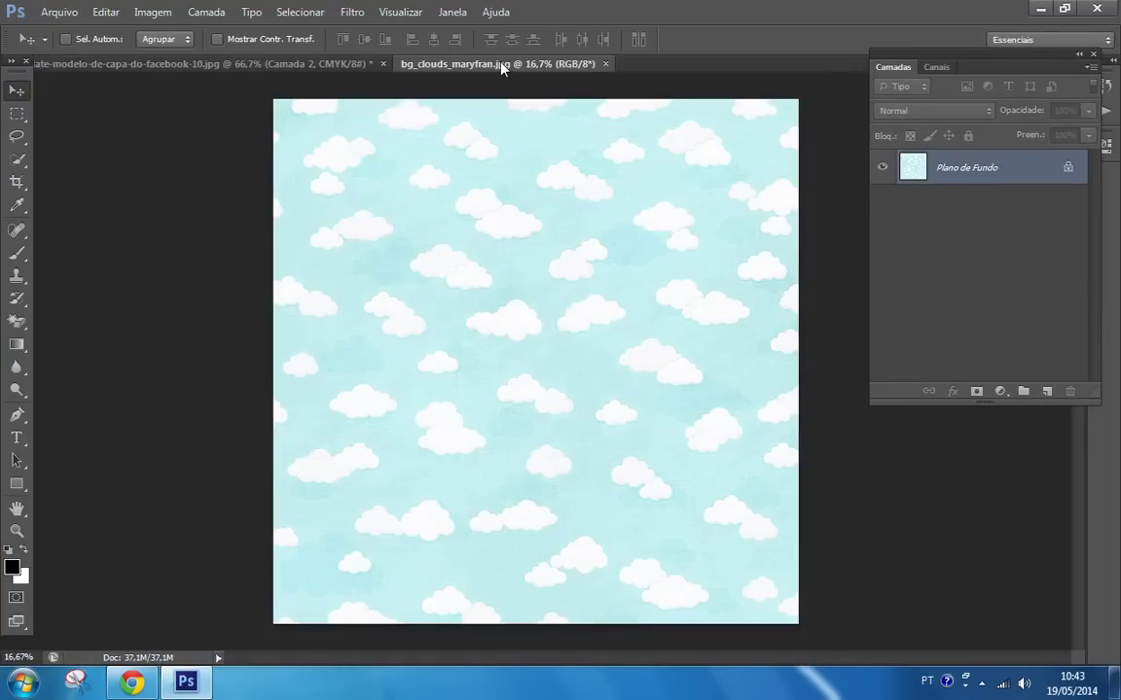
left_click_drag(500, 64, 688, 259)
left_click_drag(766, 394, 419, 326)
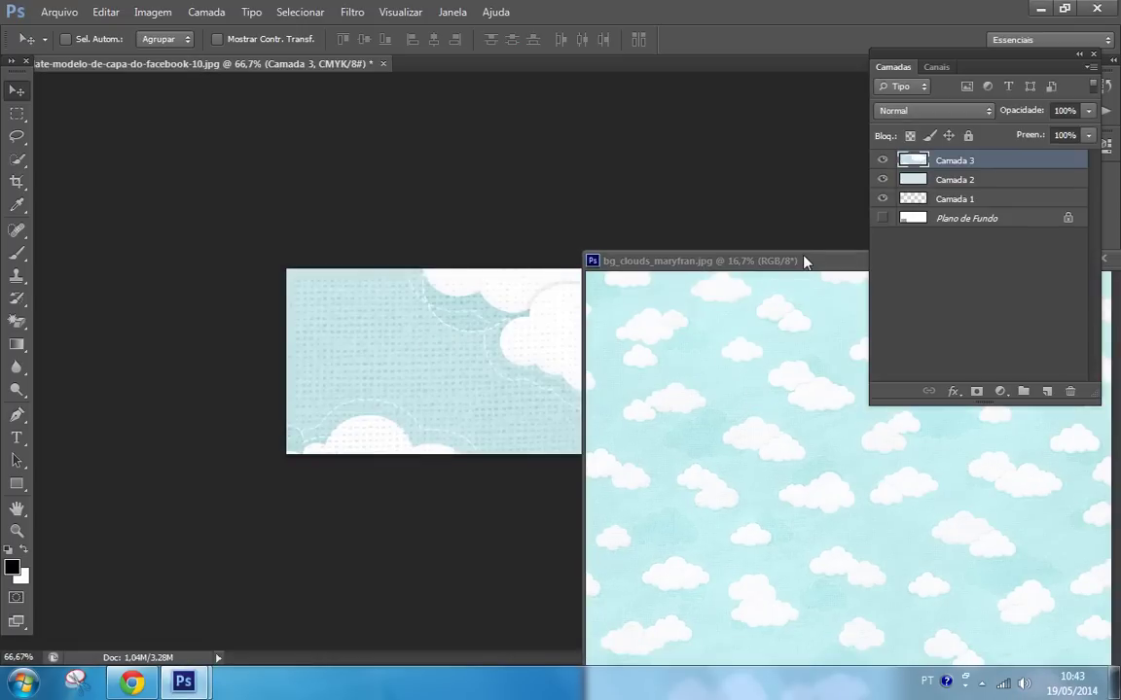
left_click_drag(803, 265, 315, 274)
left_click(613, 270)
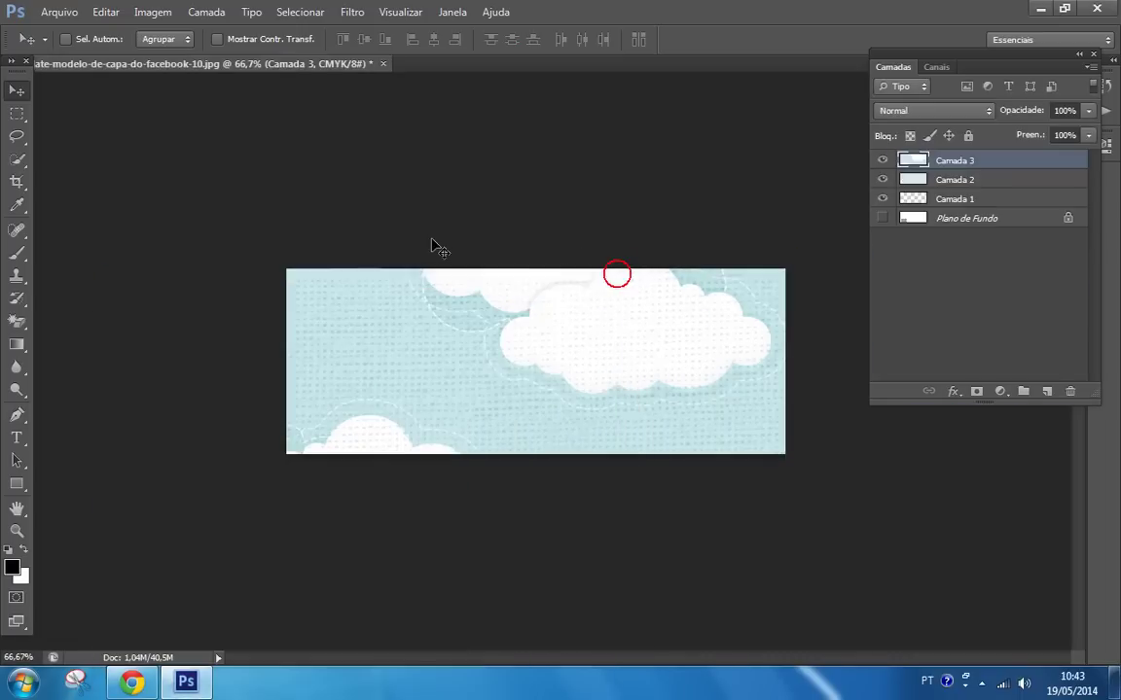
Step: Convert the cloud layer Camada 3 into a smart object for smart filters
left_click(101, 14)
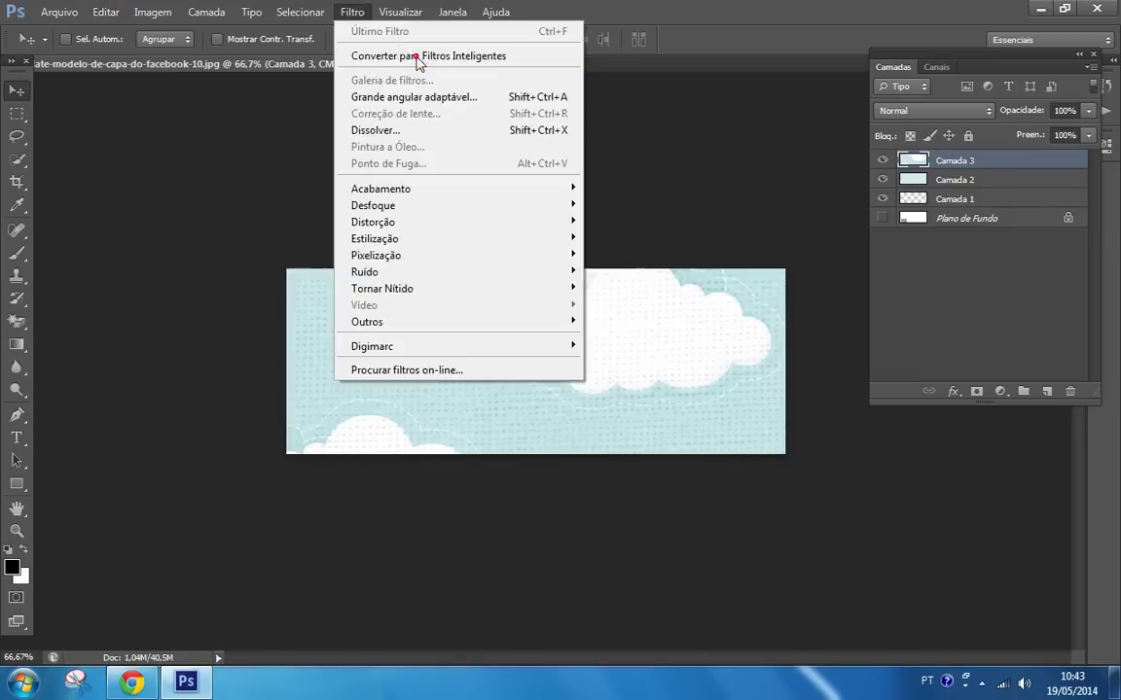
left_click(419, 64)
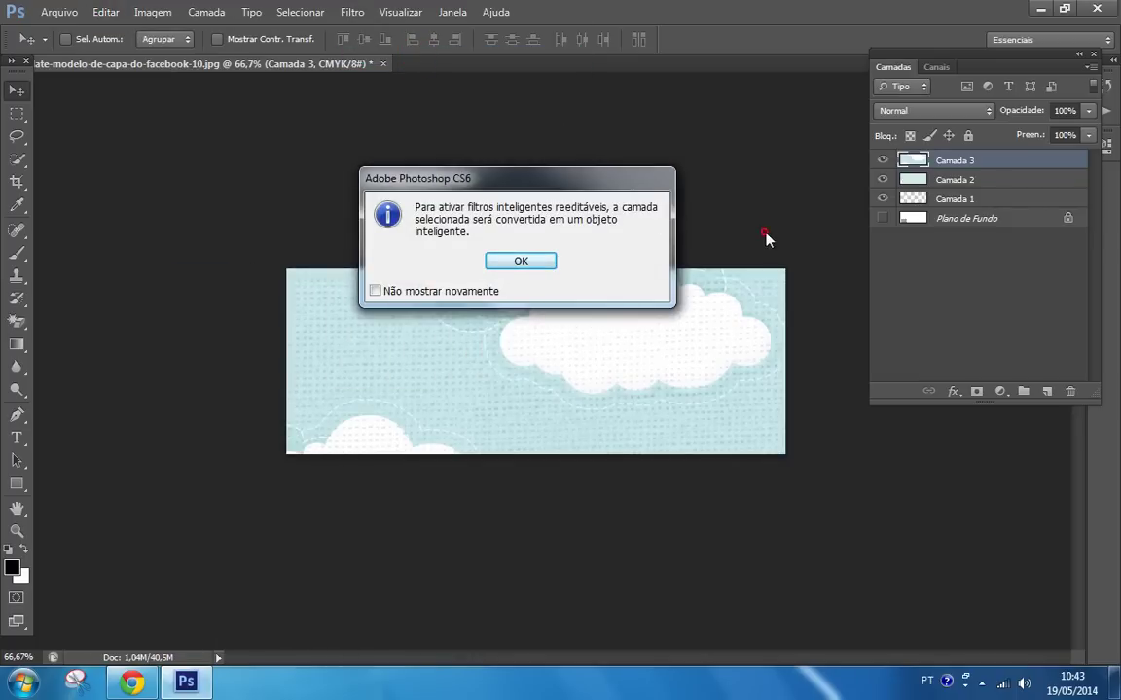
left_click(521, 268)
Step: Zoom out to see the whole cover and dismiss an accidental place-file prompt
key("ctrl+minus")
key("ctrl+minus")
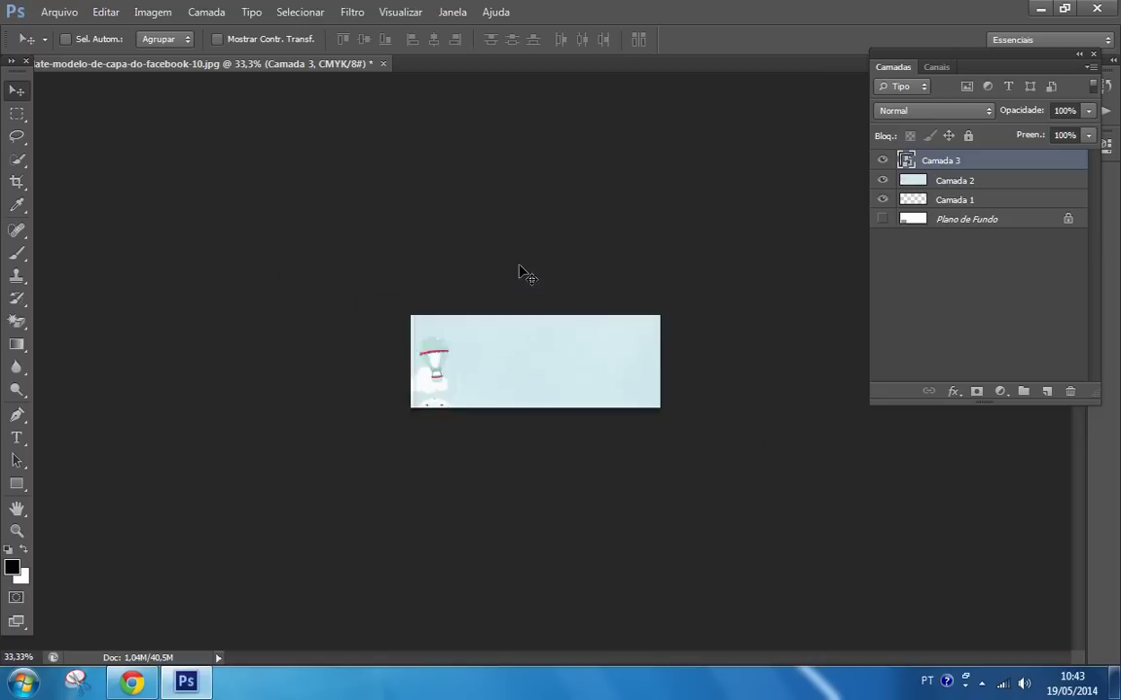
key("ctrl+minus")
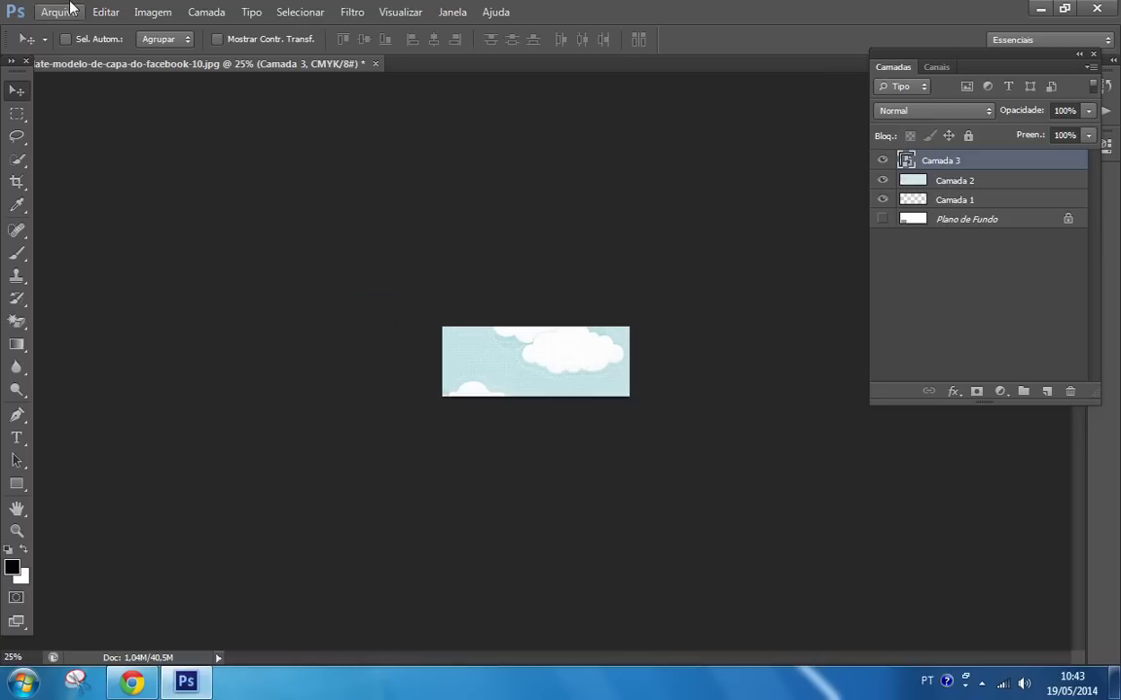
left_click(97, 12)
left_click(175, 337)
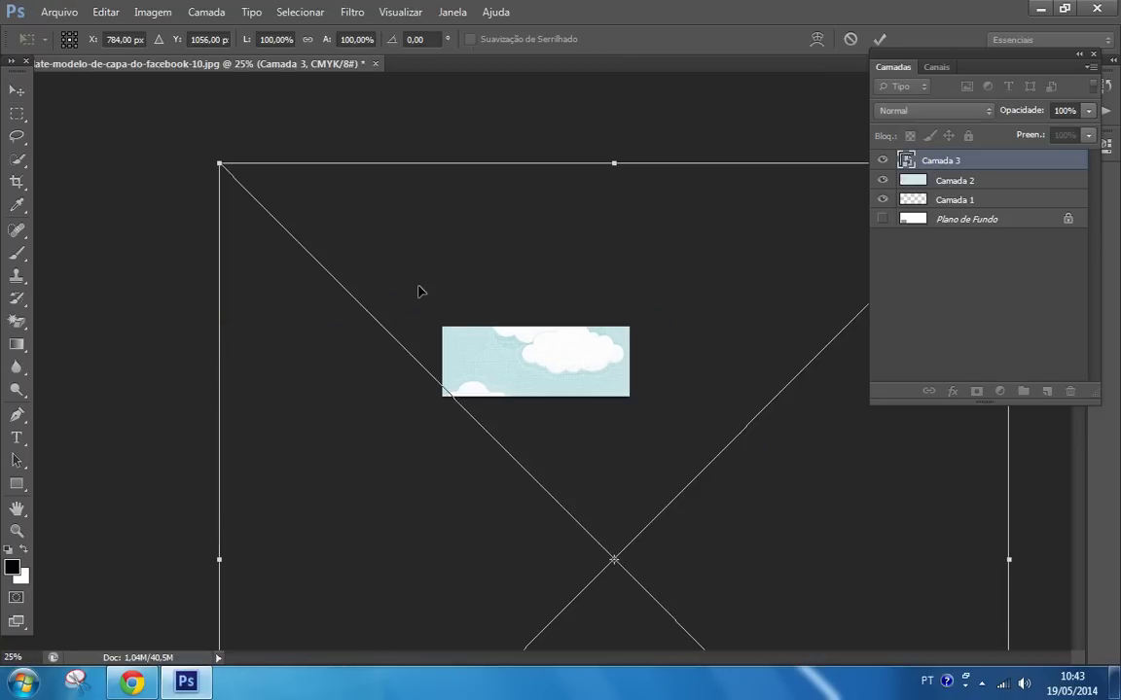
left_click(22, 93)
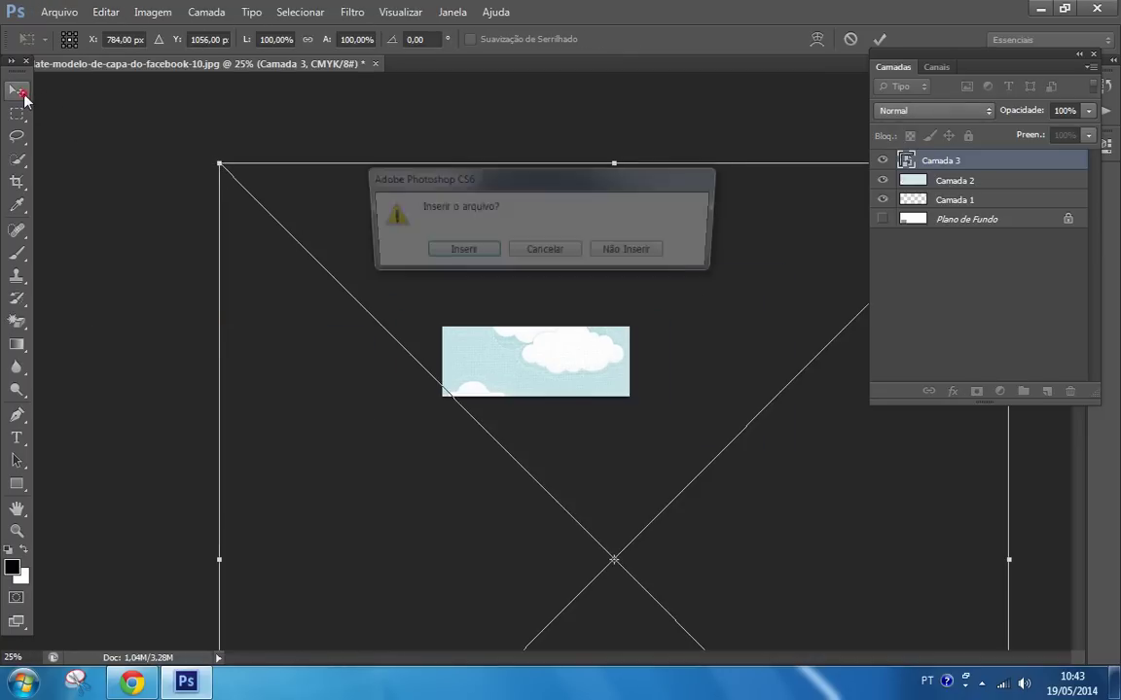
key("Return")
Step: Scale the cloud layer down into the banner's left part and hide the plain blue Camada 2
left_click(105, 11)
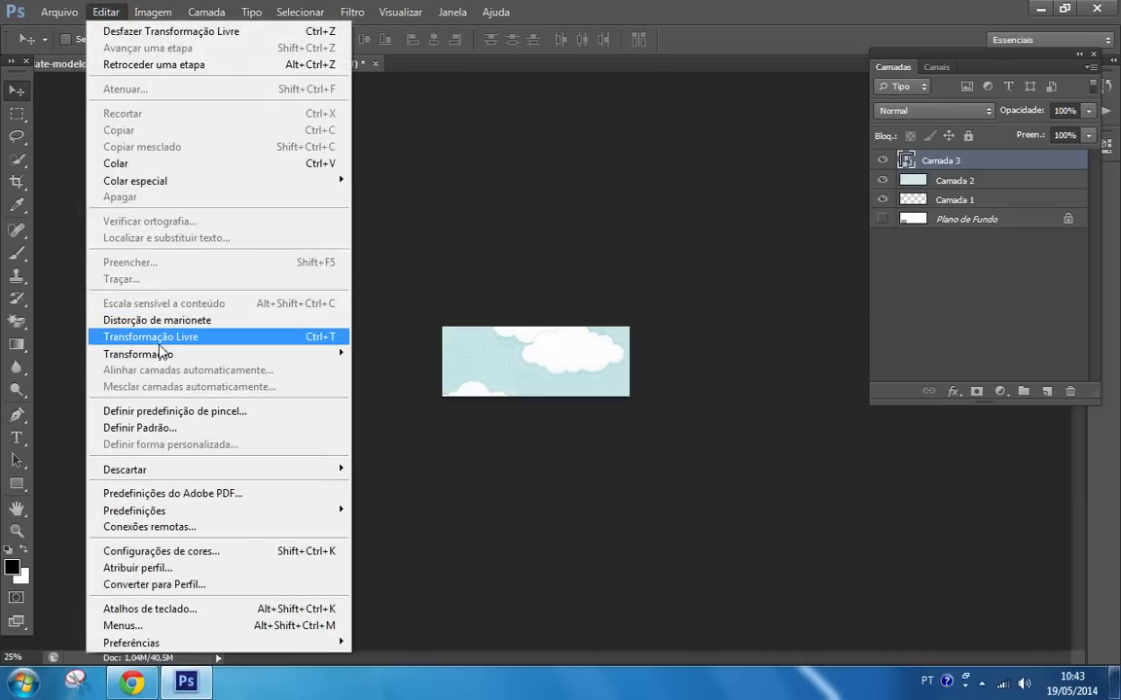
left_click(151, 337)
left_click_drag(220, 163, 690, 588)
left_click_drag(763, 608, 416, 179)
left_click_drag(354, 154, 561, 433)
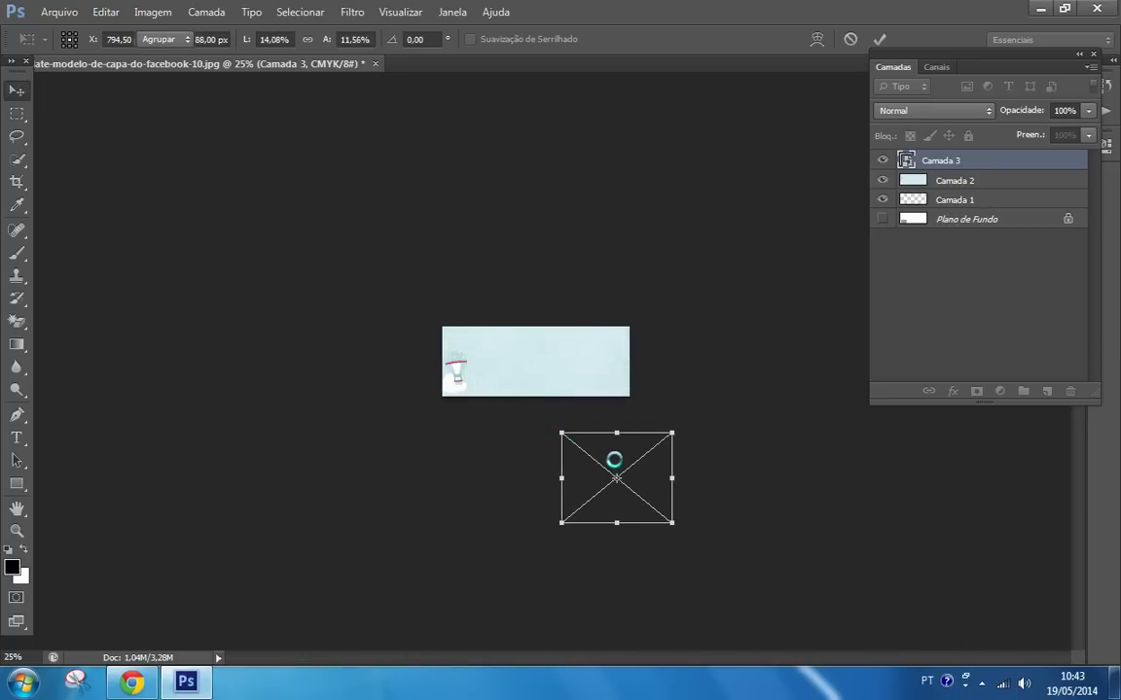
left_click_drag(615, 465, 489, 361)
left_click(882, 182)
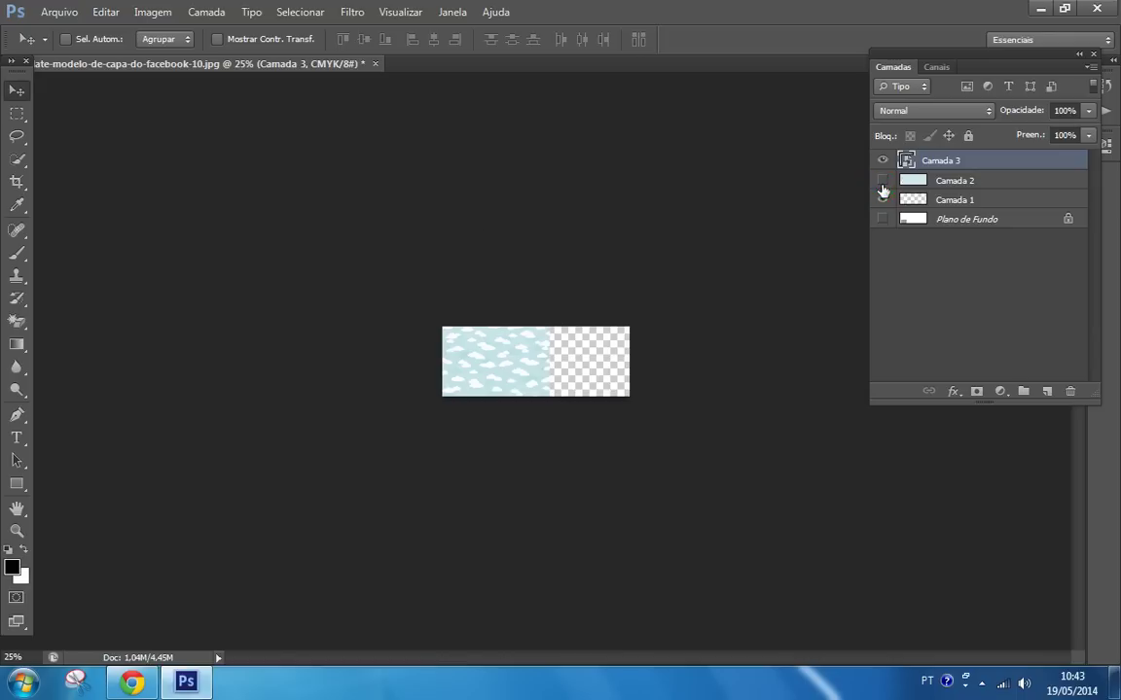
Step: Zoom in and Free Transform the cloud layer from its bottom-right handle to the cover's full height
left_click(17, 531)
left_click(511, 341)
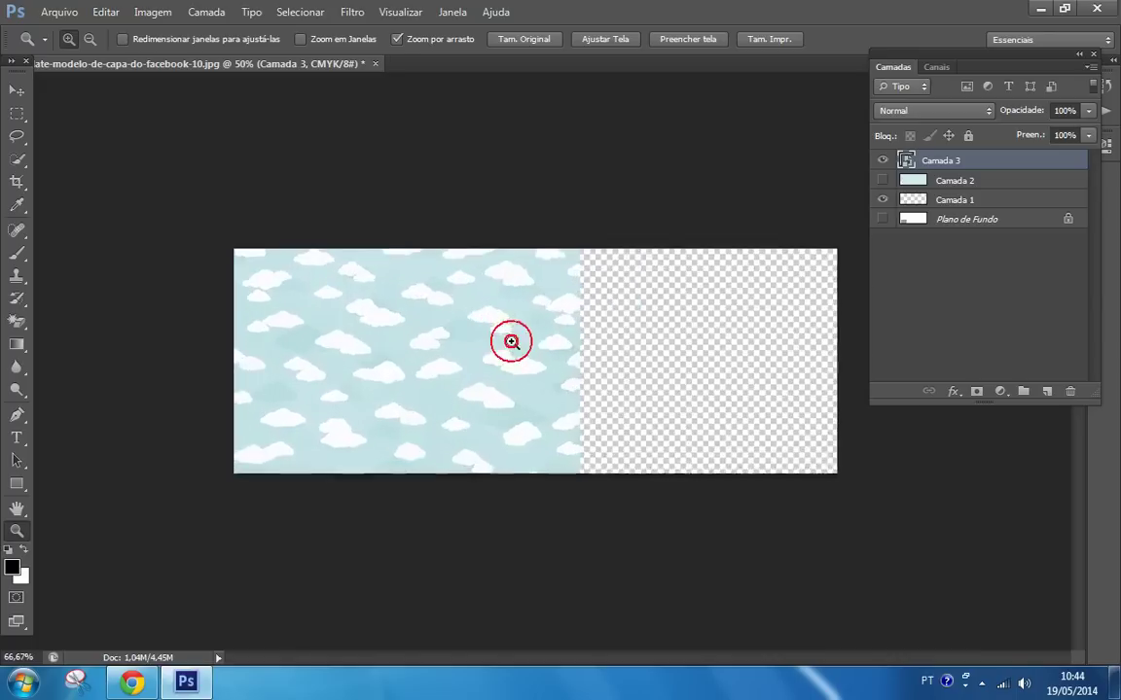
left_click(106, 11)
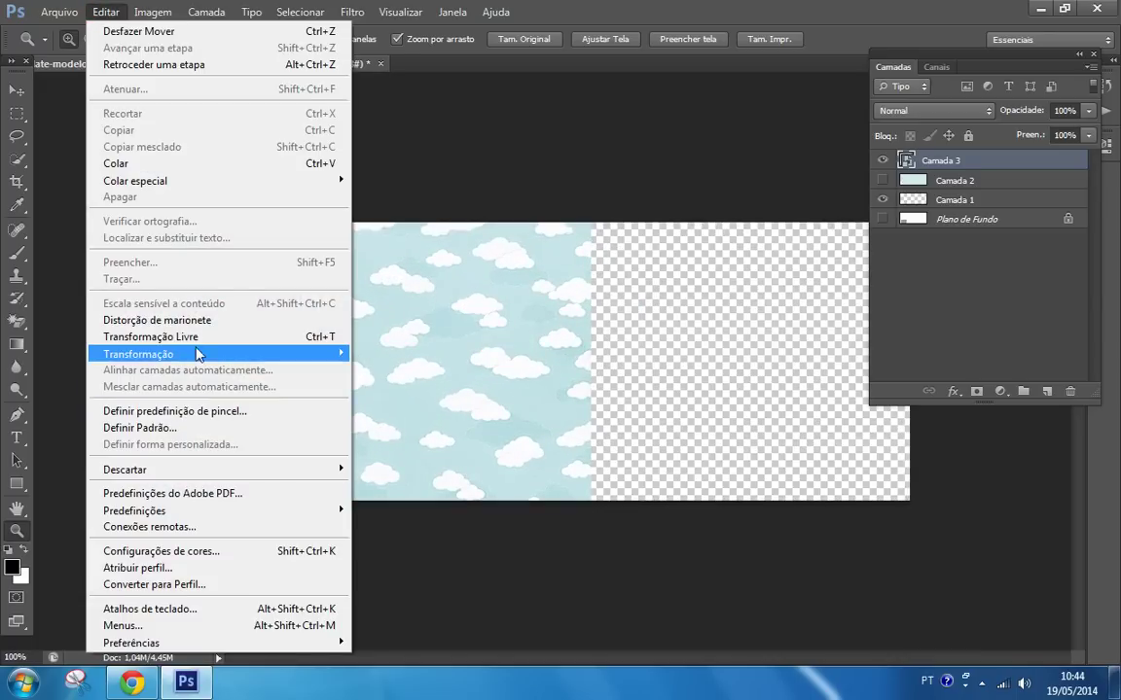
left_click(194, 336)
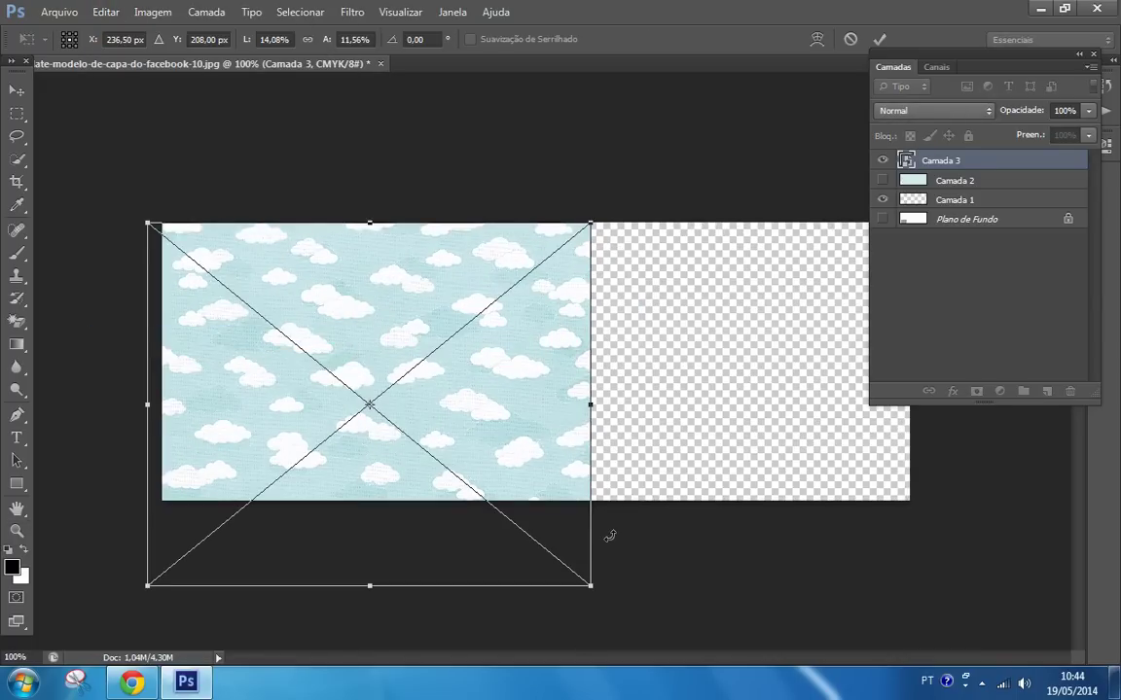
mouse_move(591, 588)
left_mouse_down()
mouse_move(817, 695)
mouse_move(932, 695)
mouse_move(560, 576)
mouse_move(476, 506)
left_mouse_up()
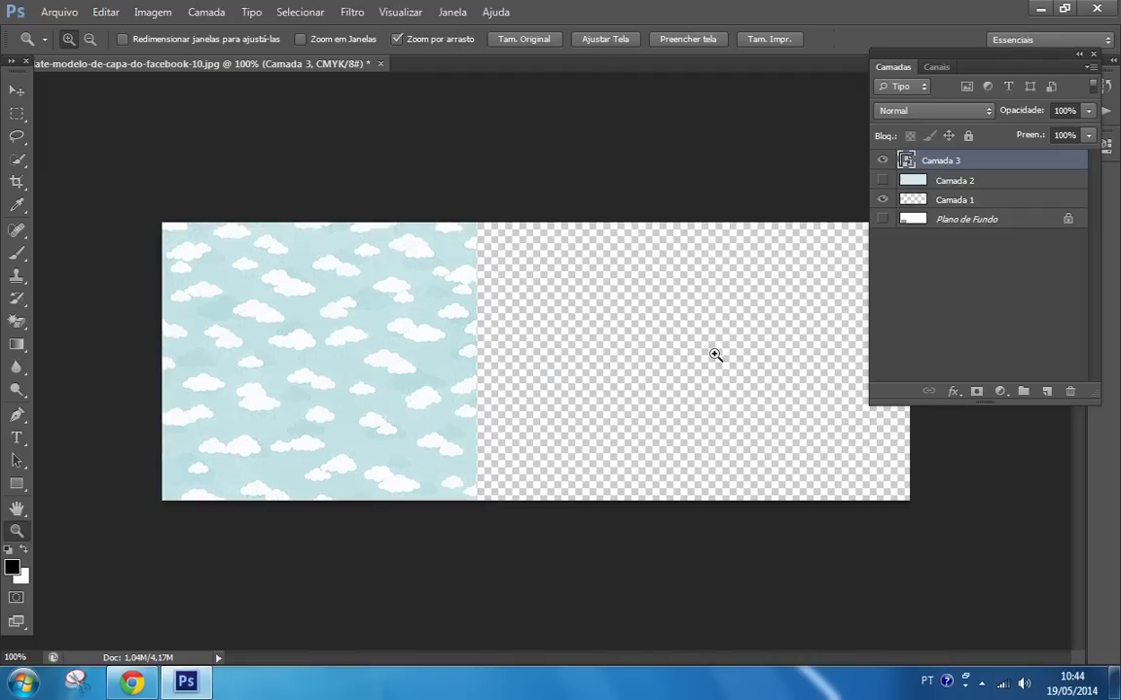
Step: Nudge the cloud layer right and left with the arrow keys to align it
left_click(15, 93)
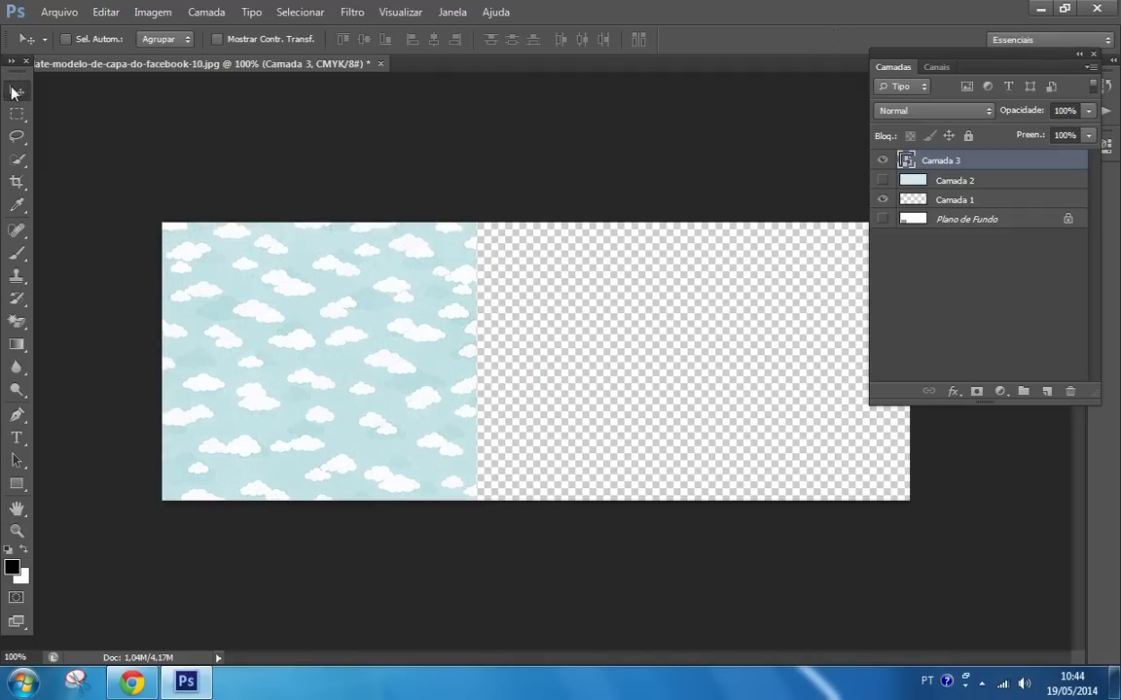
key("Right")
key("Right")
key("Right")
key("Right")
key("Right")
key("Right")
key("Right")
key("Right")
key("Right")
key("Right")
key("Left")
key("Left")
key("Left")
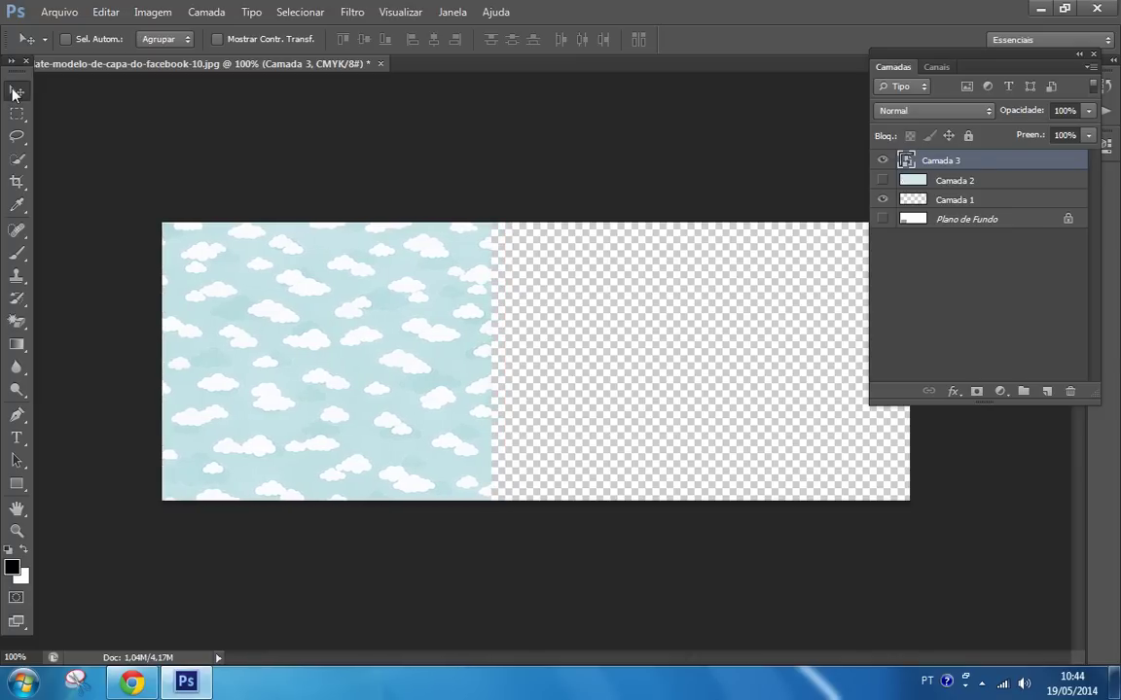
right_click(959, 159)
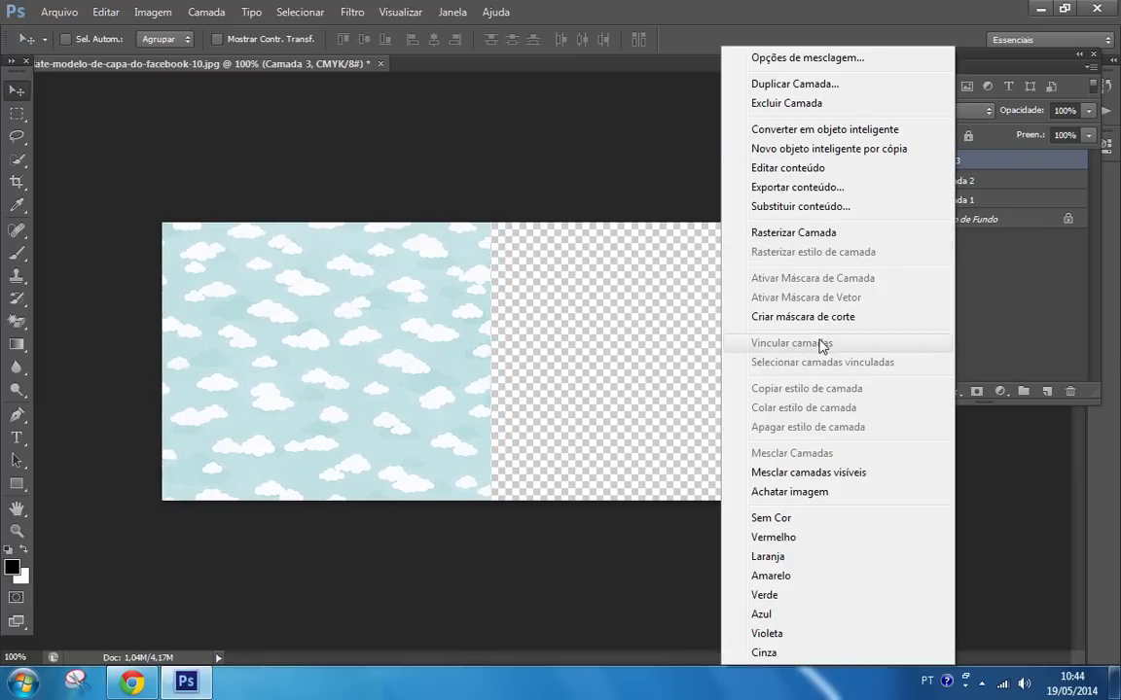
Step: Duplicate cloud layer Camada 3, shift the copy right to close the seam, then delete the copy
left_click(790, 85)
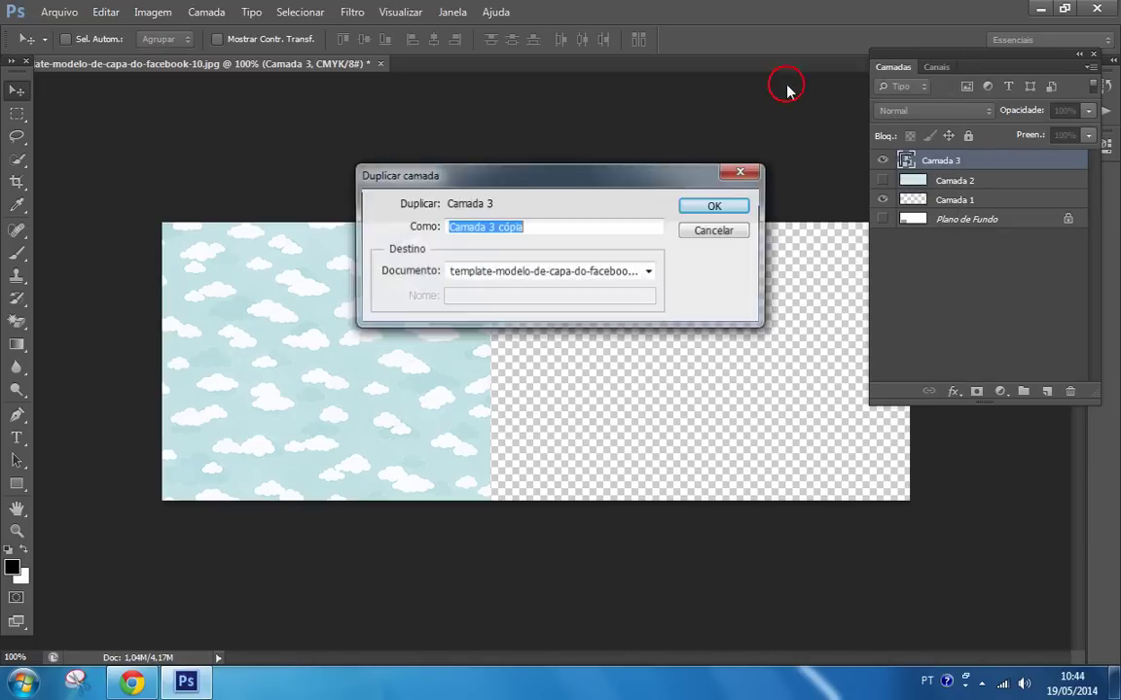
key("Return")
mouse_move(370, 269)
left_mouse_down()
mouse_move(685, 259)
mouse_move(686, 224)
mouse_move(688, 277)
mouse_move(687, 265)
left_mouse_up()
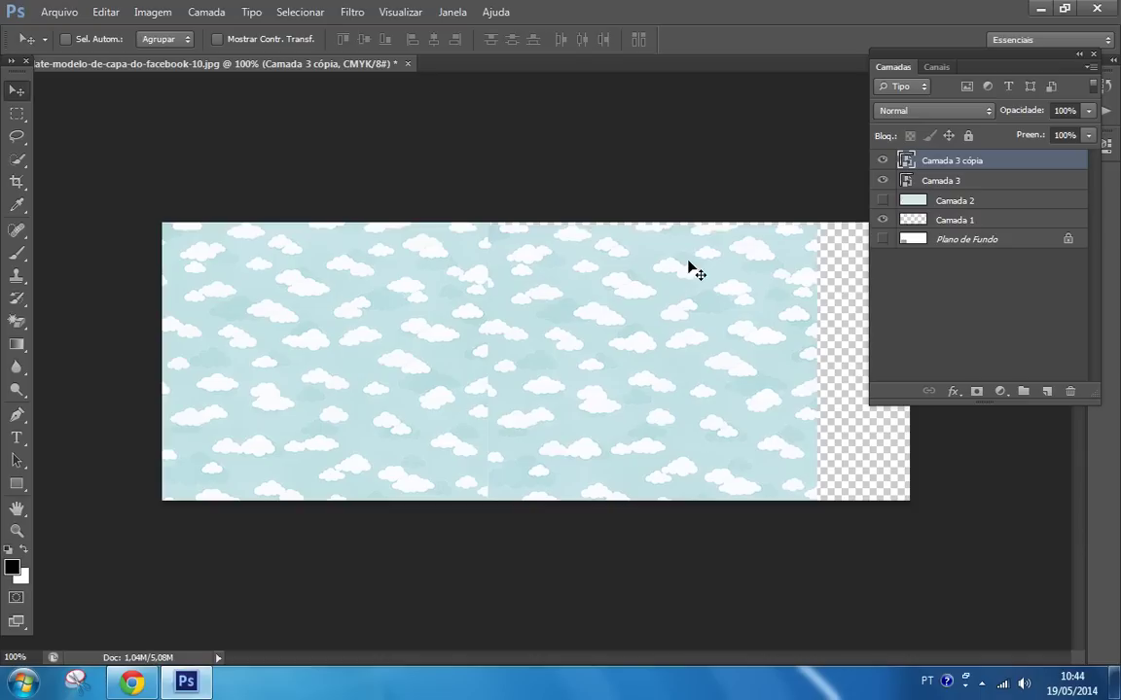
key("Up")
key("Up")
key("Up")
key("Up")
key("Up")
key("Up")
key("Down")
key("Down")
key("Down")
key("Right")
key("Right")
key("Right")
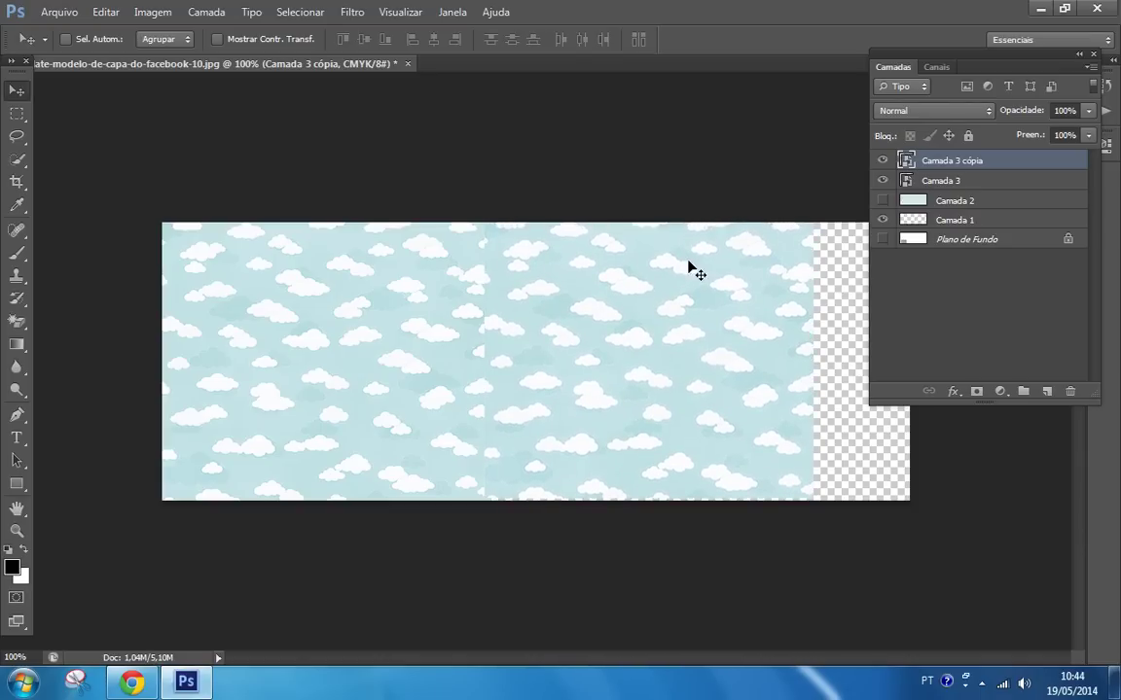
key("Right")
key("Right")
key("Right")
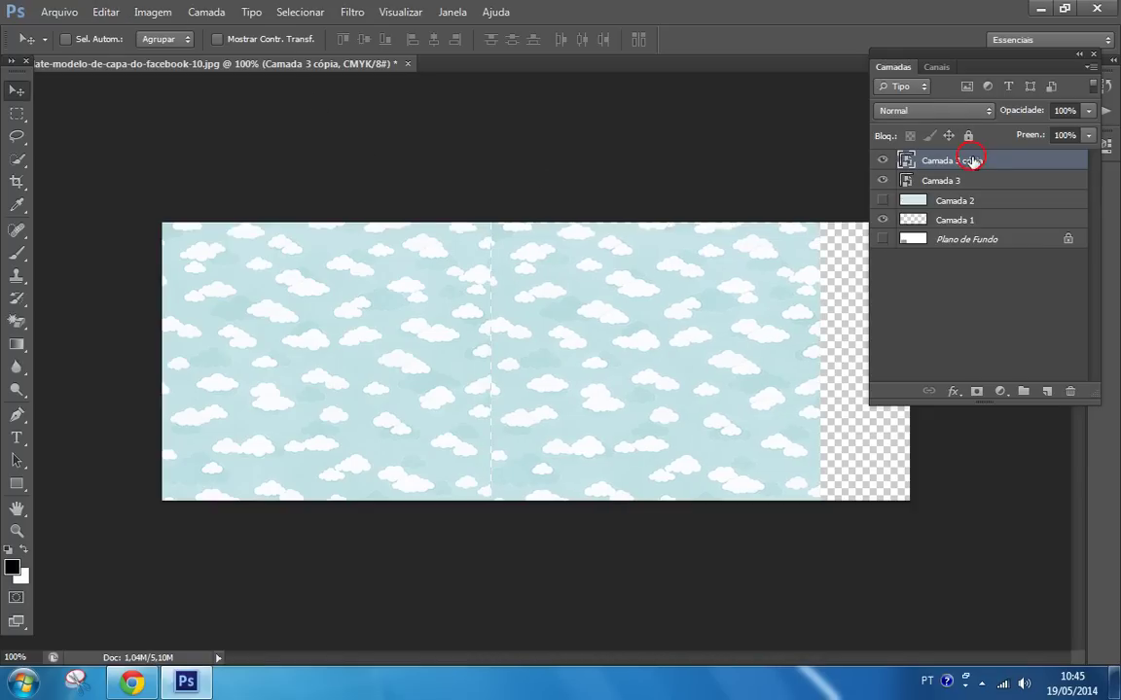
key("Delete")
key("Delete")
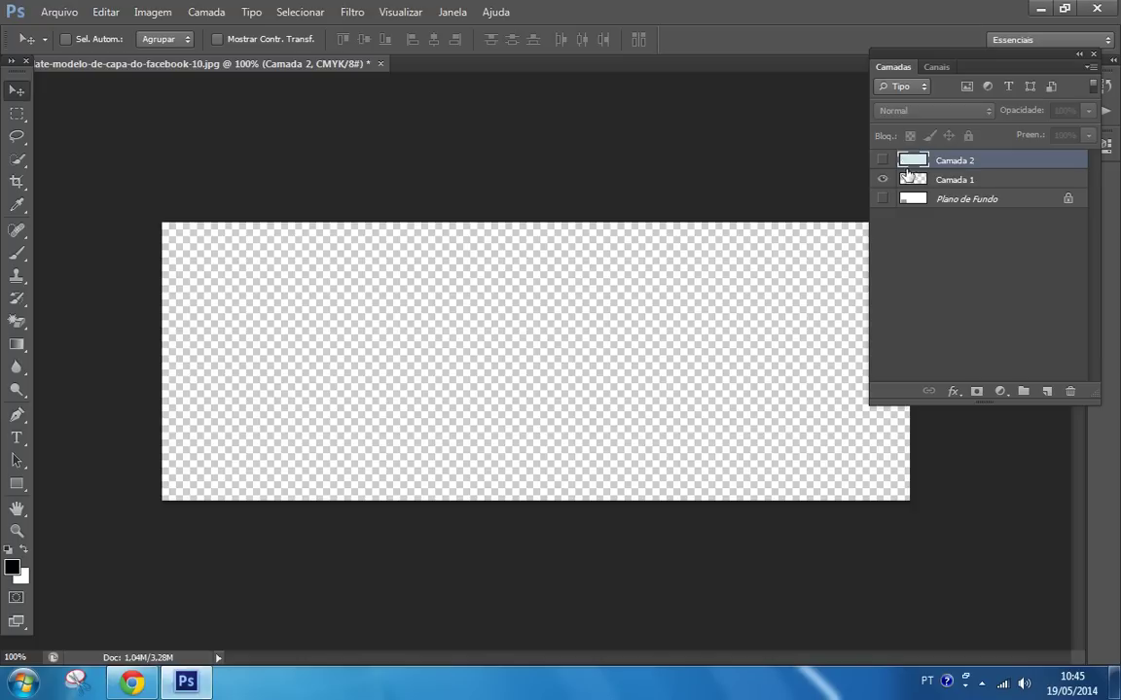
Step: Show Camada 2's balloon background and open airplane_1 from the lb_upupaway folder
left_click(882, 160)
left_click(59, 11)
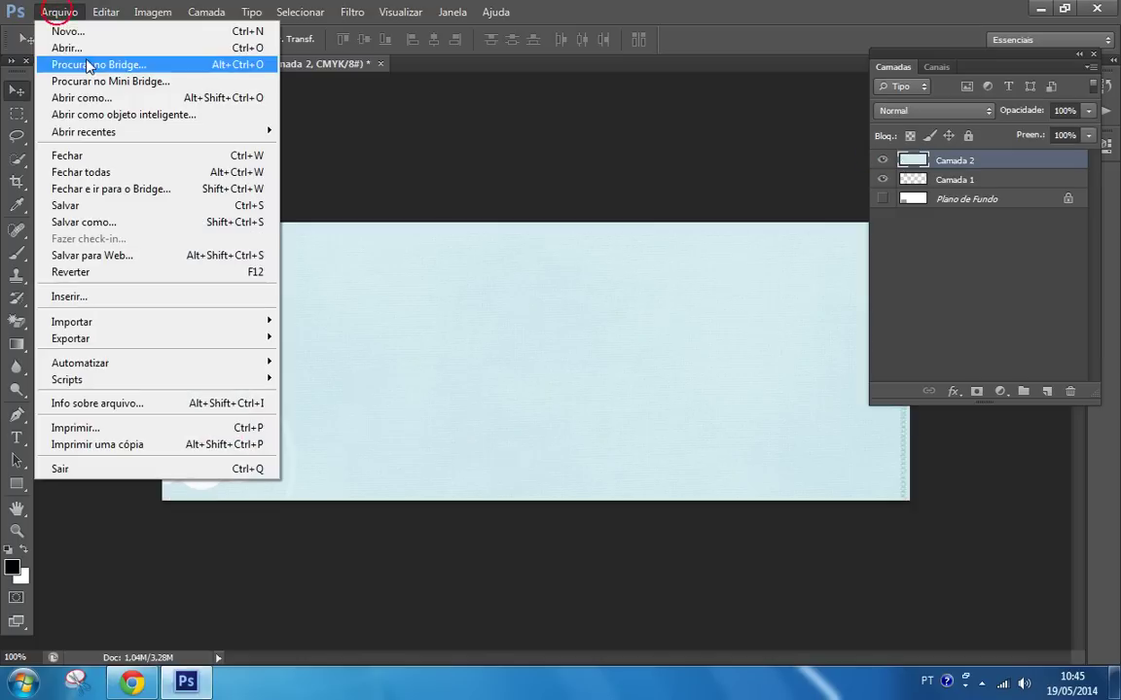
left_click(83, 48)
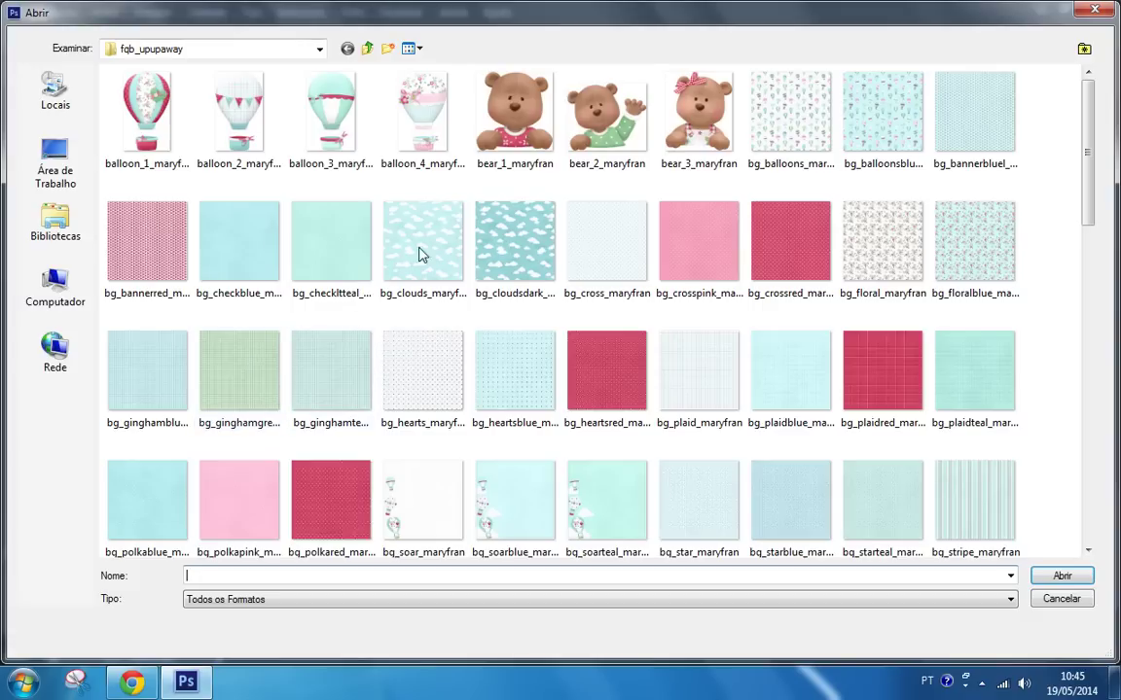
mouse_move(1090, 194)
left_mouse_down()
mouse_move(1089, 520)
mouse_move(1071, 150)
left_mouse_up()
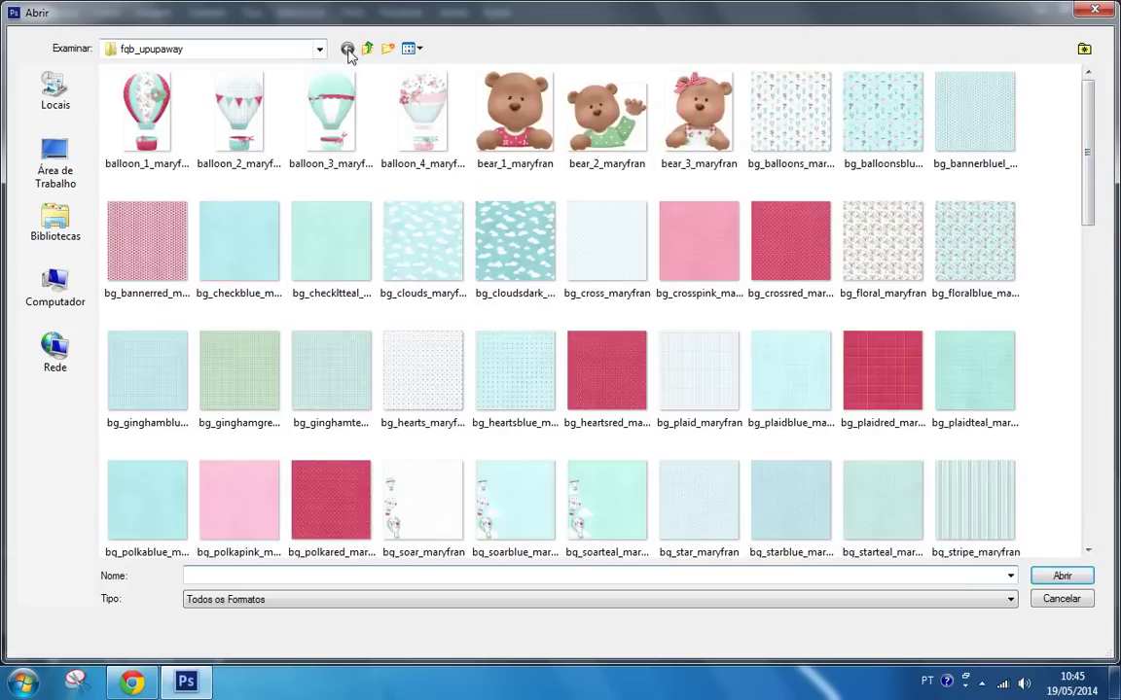
left_click(360, 51)
double_click(249, 124)
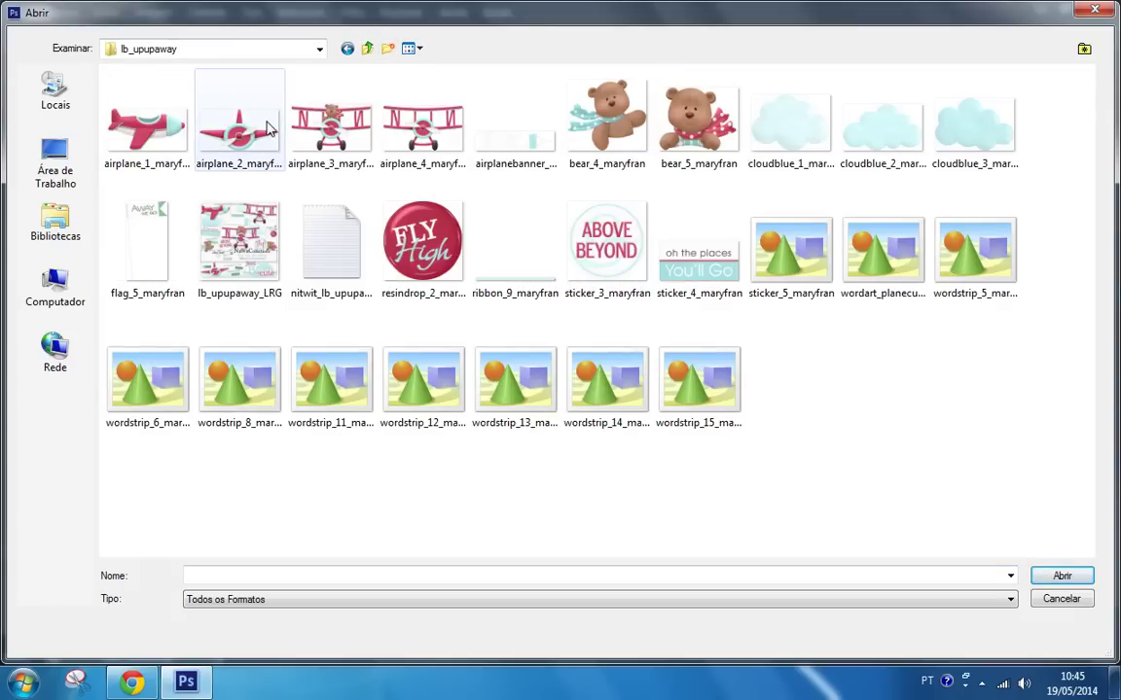
double_click(168, 137)
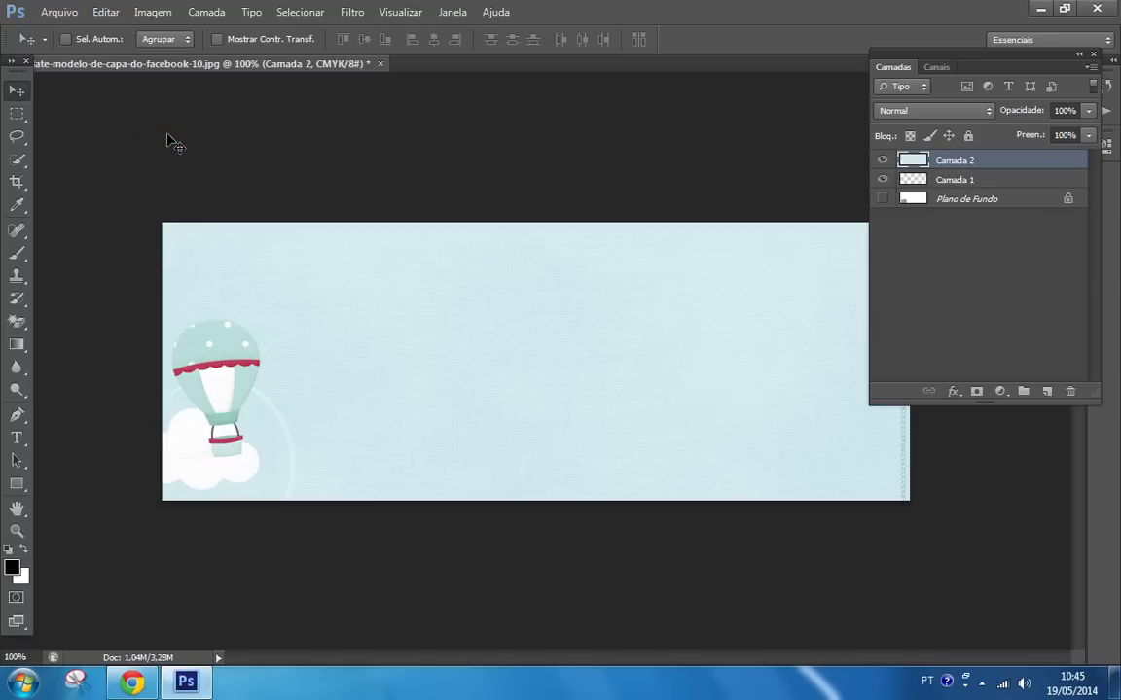
Step: Copy the airplane_1 image into the cover as a new layer and close its window
key("Return")
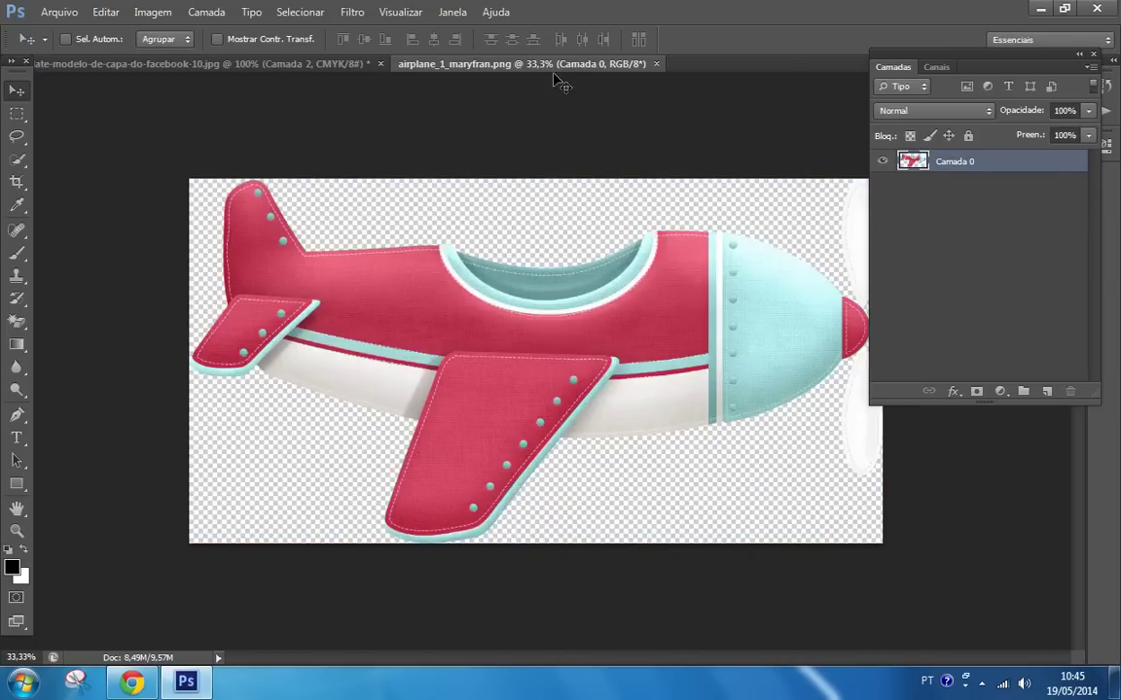
left_click_drag(495, 60, 628, 210)
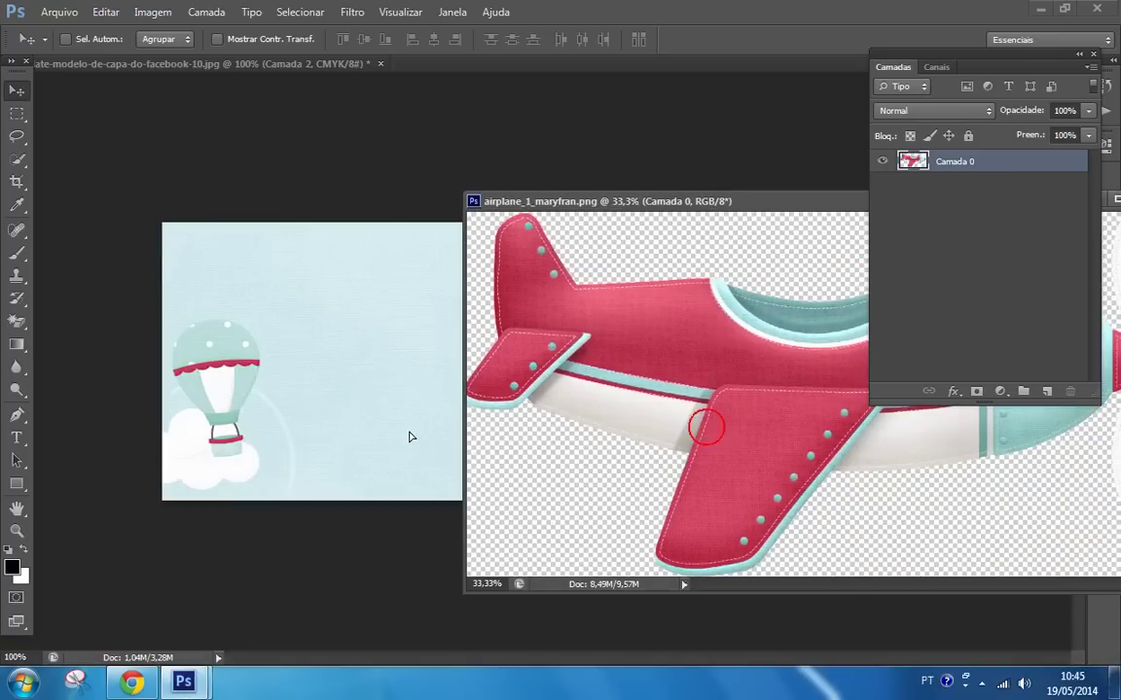
left_click_drag(706, 426, 409, 436)
left_click_drag(808, 213, 437, 268)
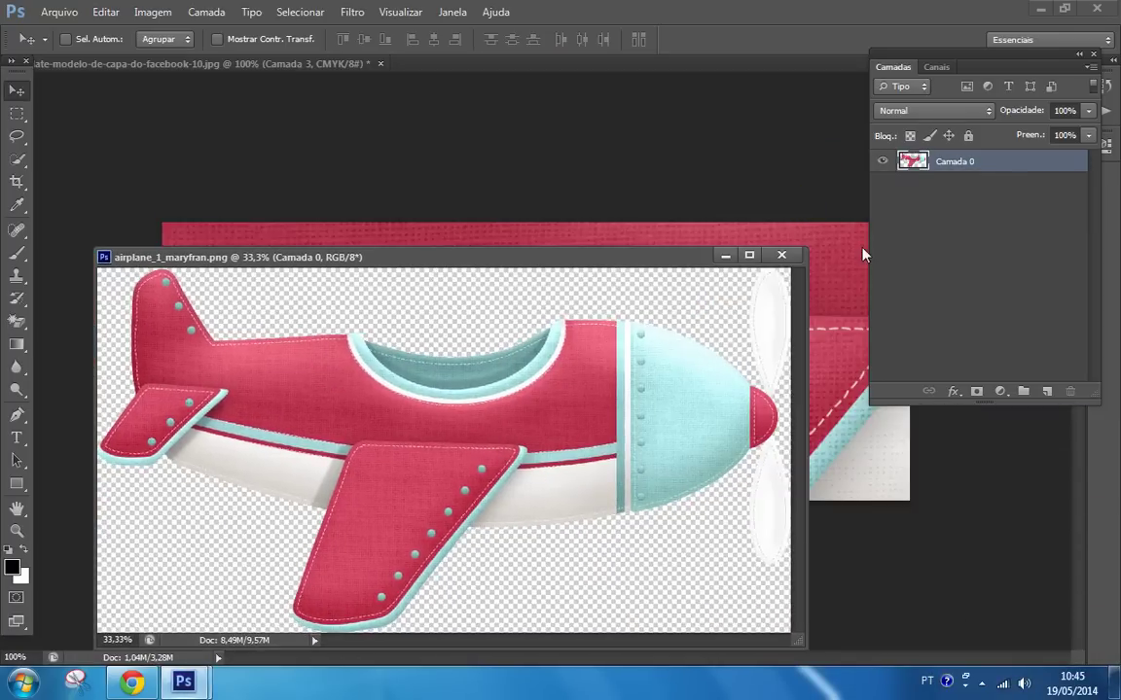
left_click(779, 257)
Step: Shrink the red airplane with Free Transform and place it right of the balloon
key("ctrl+minus")
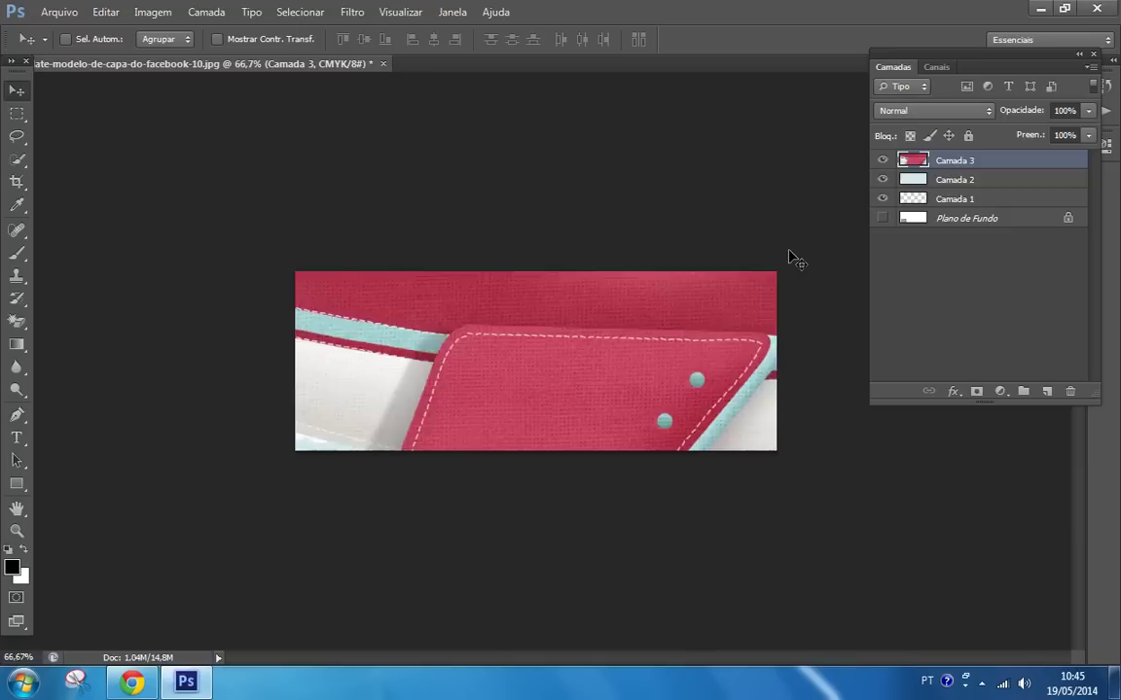
key("ctrl+minus")
key("ctrl+minus")
left_click(109, 12)
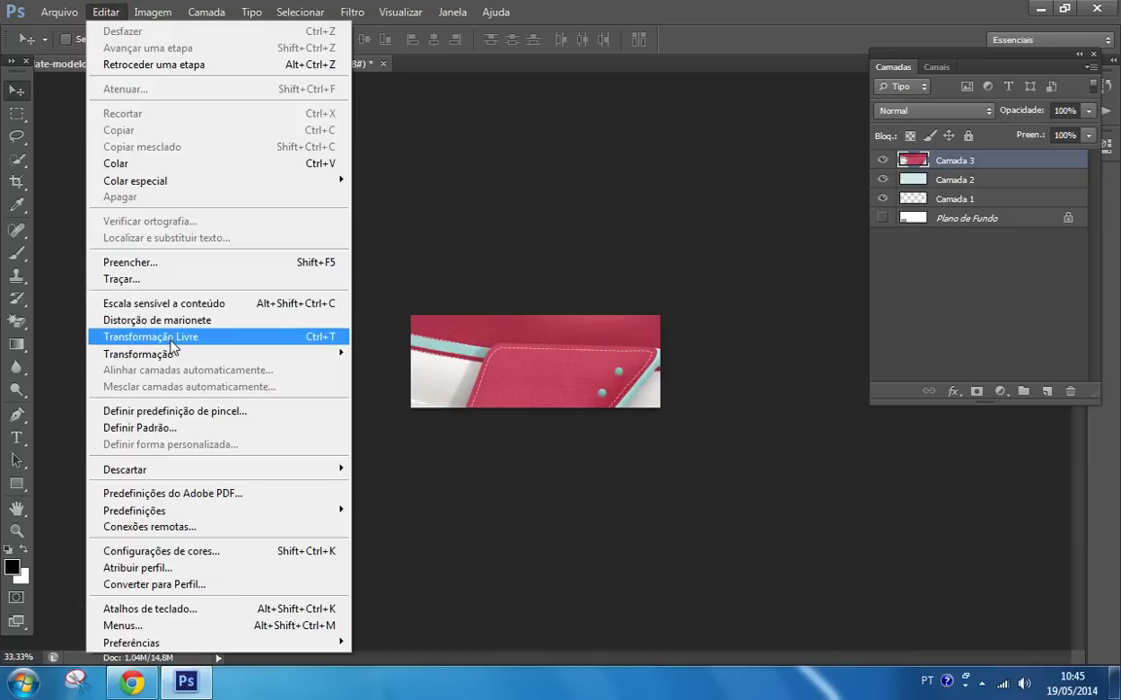
left_click(160, 323)
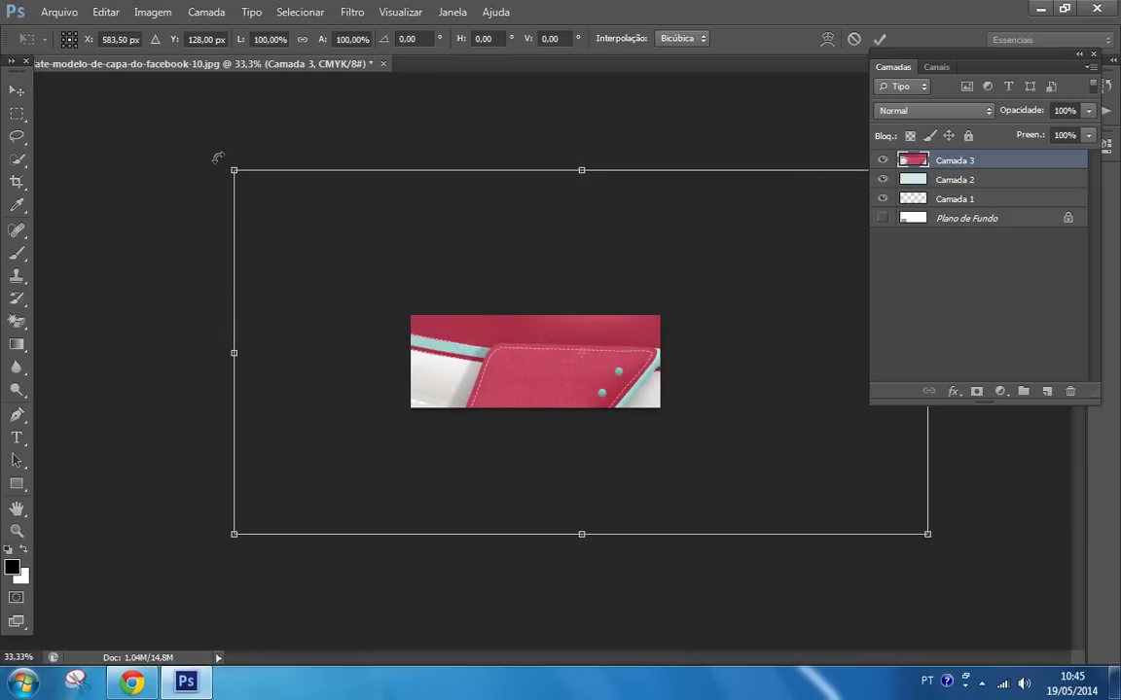
mouse_move(233, 170)
left_mouse_down()
mouse_move(780, 445)
mouse_move(549, 372)
left_mouse_up()
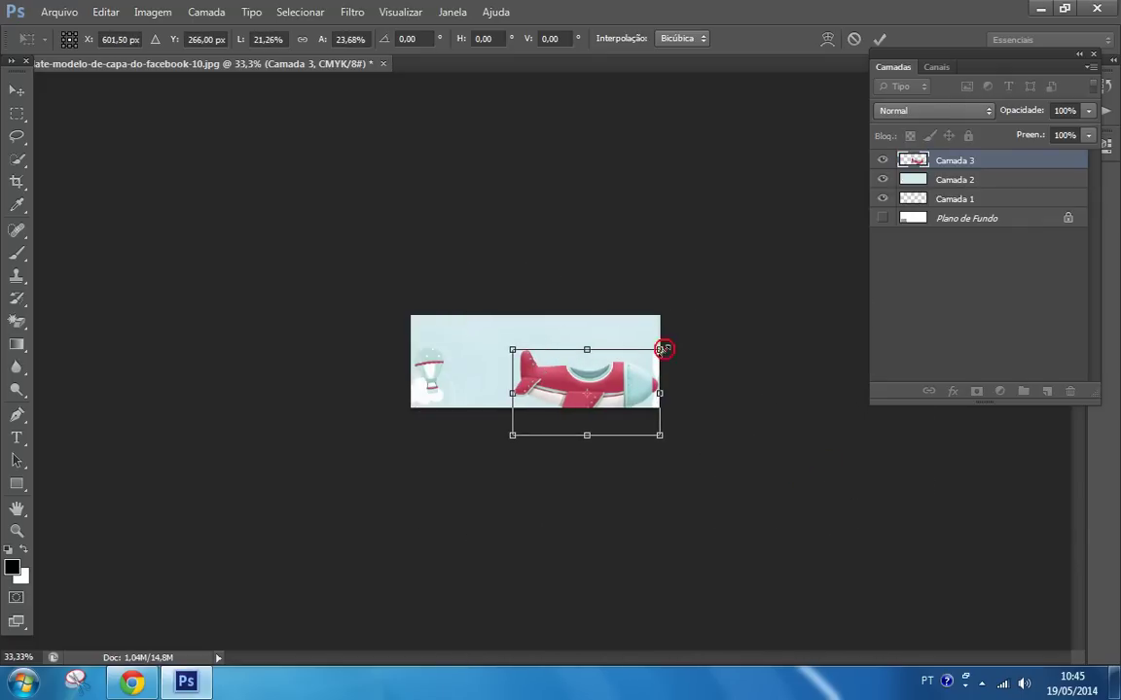
left_click_drag(661, 348, 613, 386)
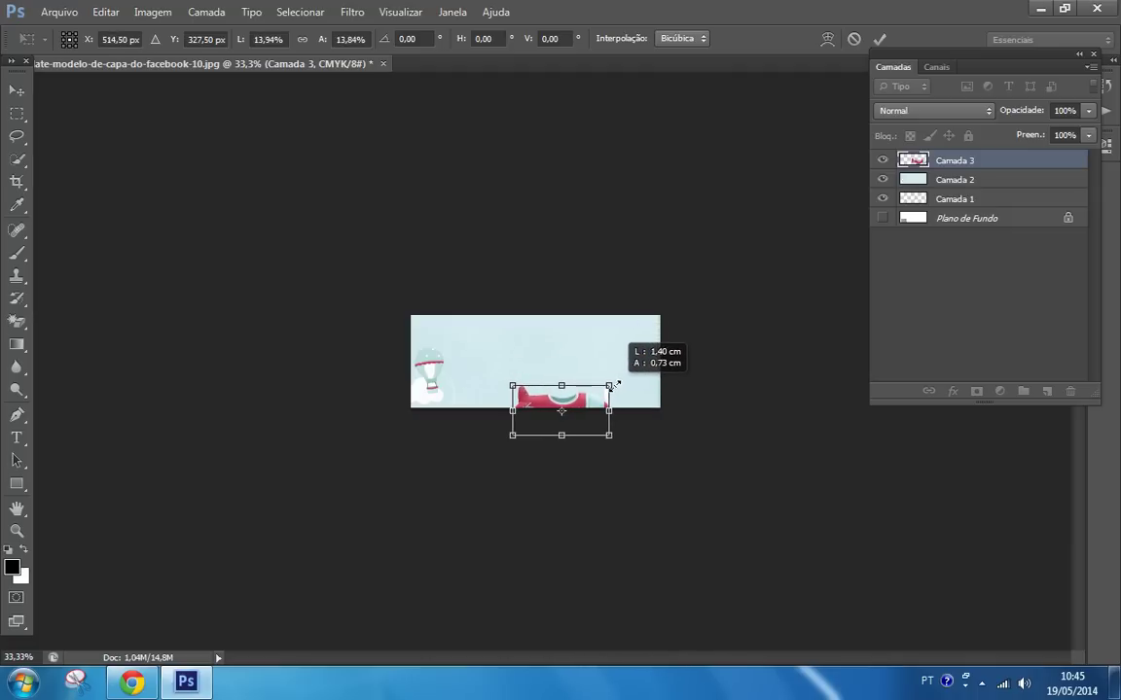
key("Return")
left_click_drag(611, 393, 603, 357)
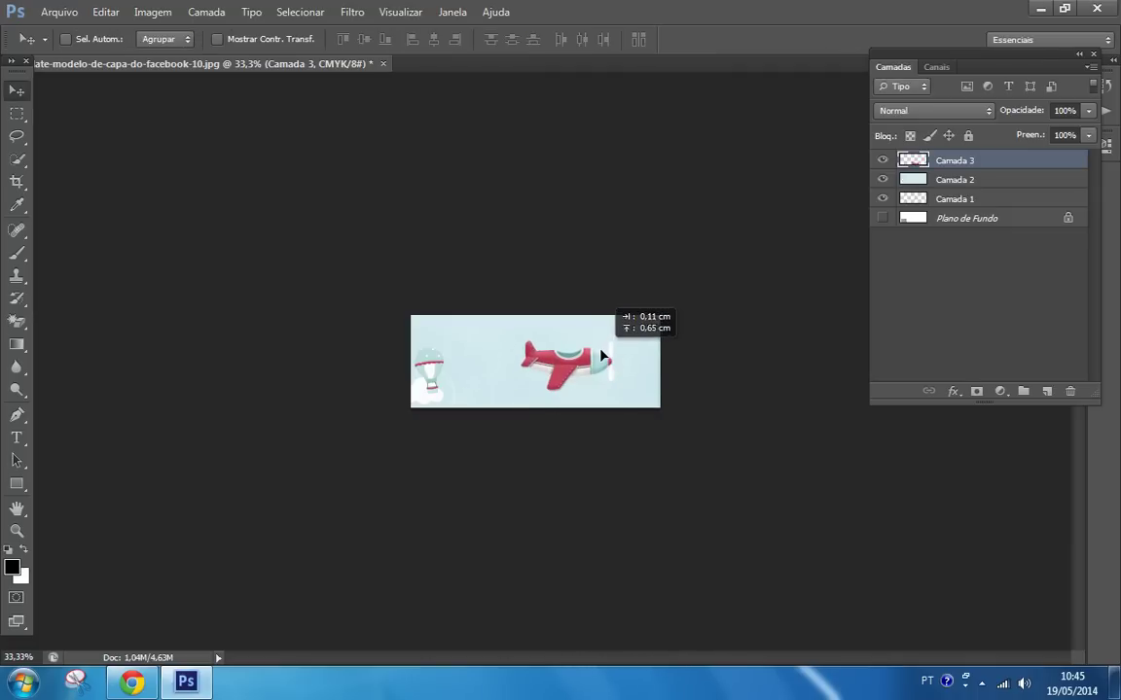
left_click(58, 12)
Step: Open bear_4_maryfran.png, copy it into the cover as a new layer, and close it
left_click(64, 49)
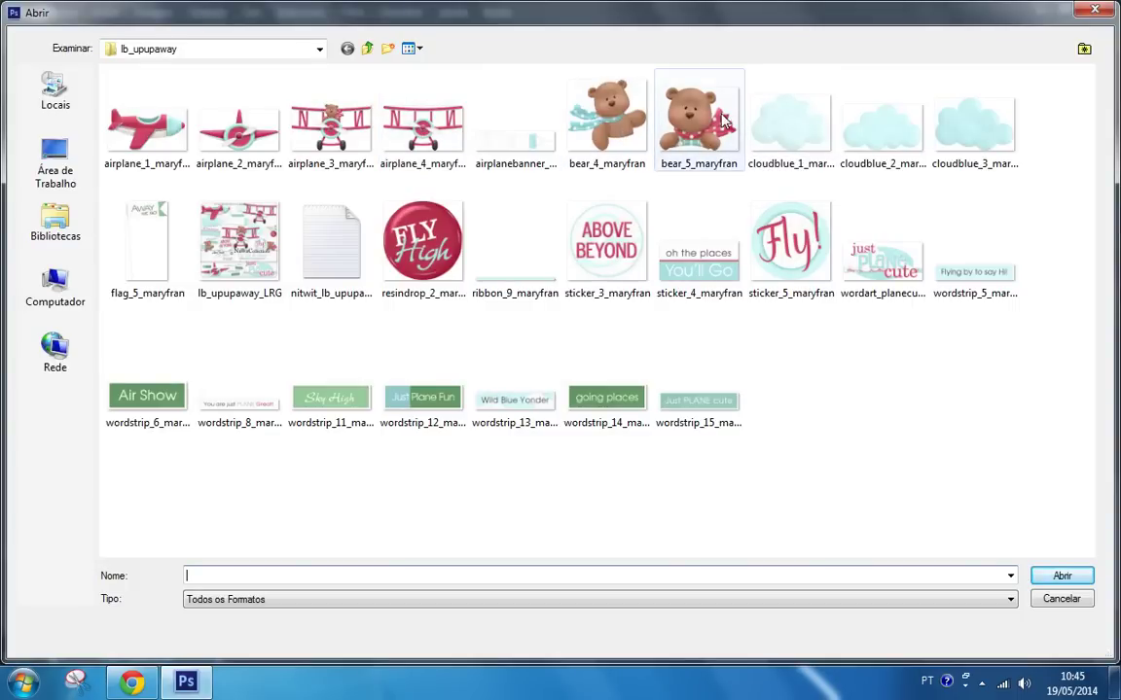
double_click(607, 118)
key("Return")
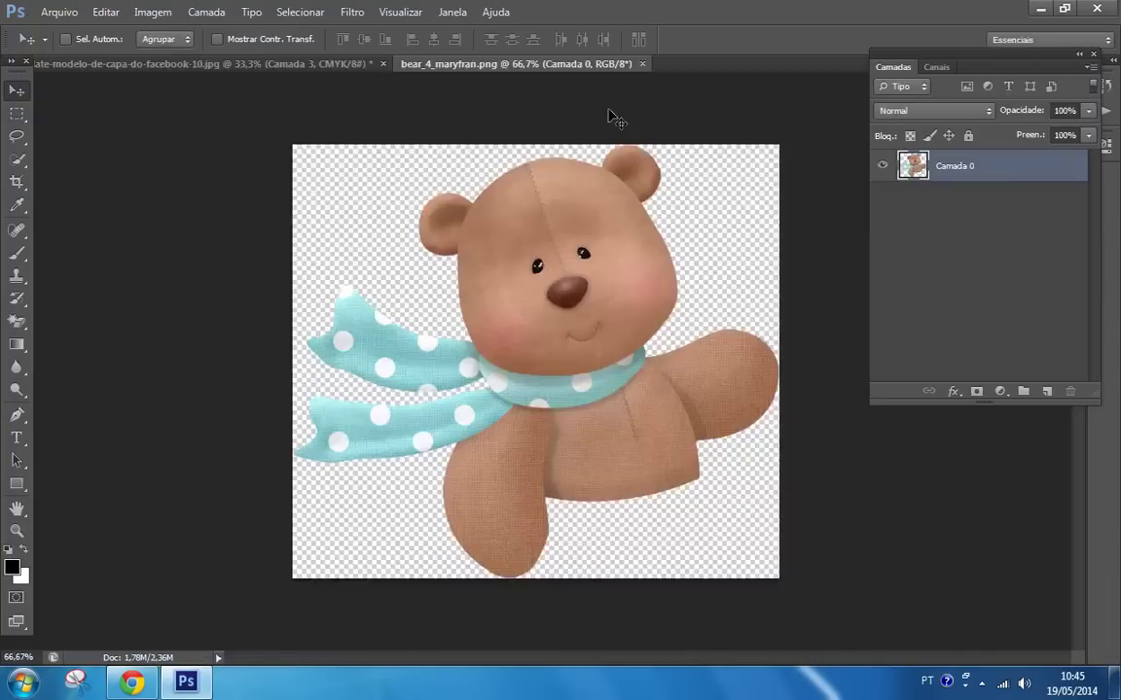
left_click_drag(416, 60, 647, 296)
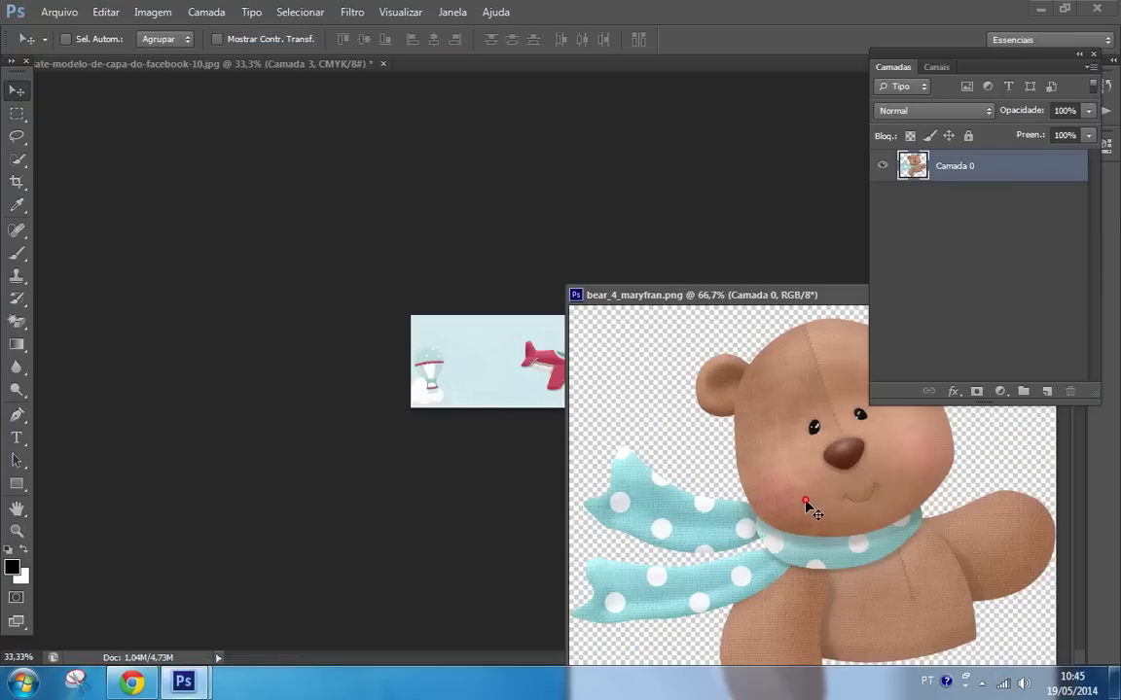
left_click_drag(807, 509, 393, 400)
left_click_drag(793, 295, 353, 277)
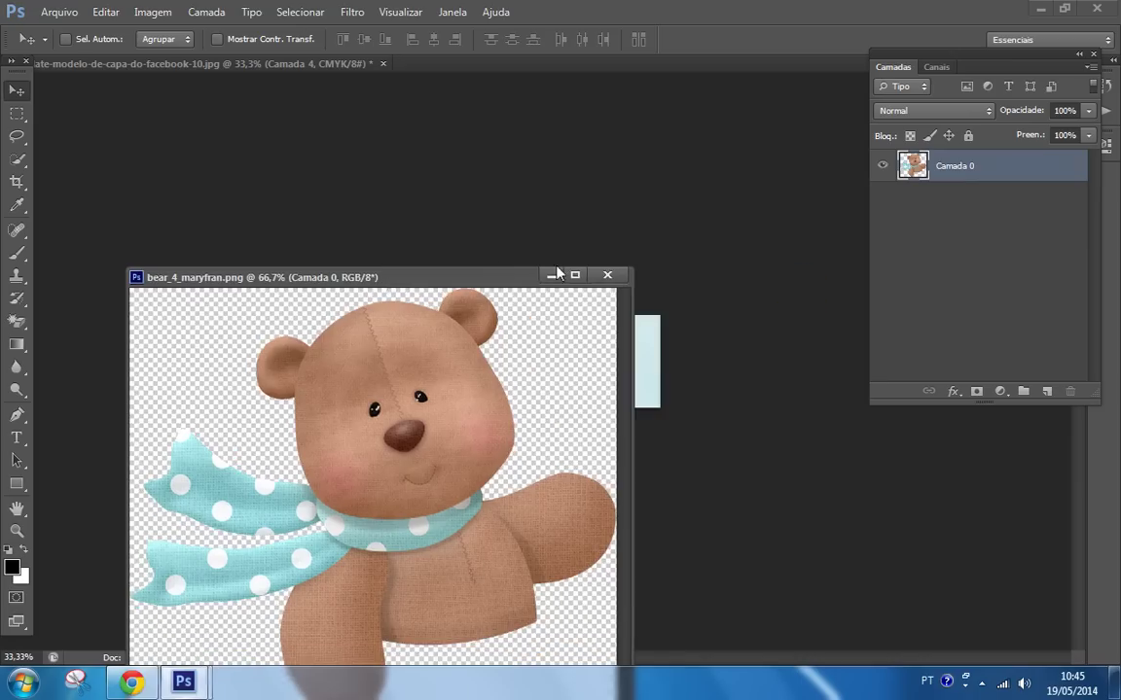
left_click(607, 275)
Step: Shrink the teddy bear with Free Transform and place it on the red airplane
left_click(105, 12)
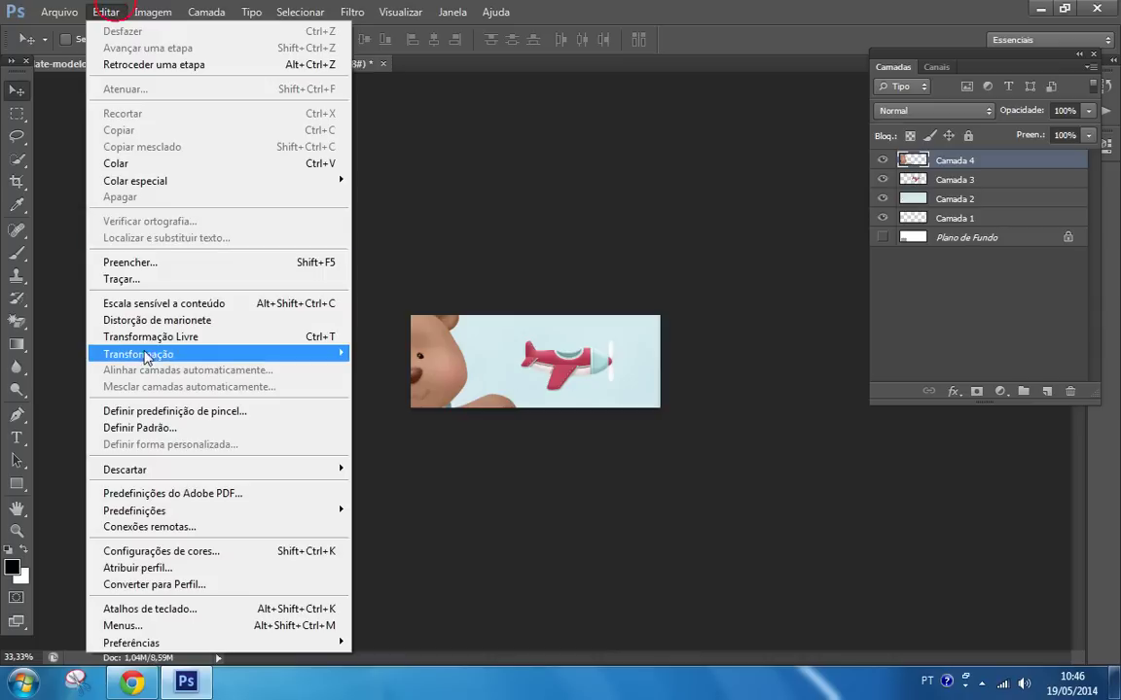
left_click(154, 336)
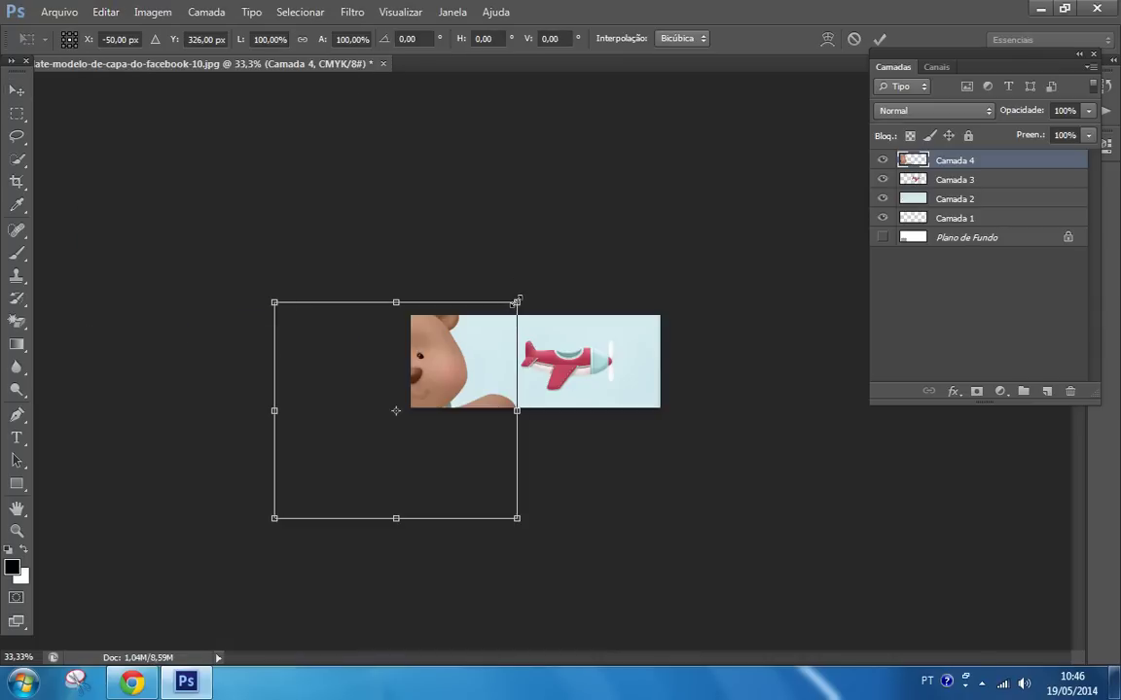
left_click_drag(516, 303, 346, 455)
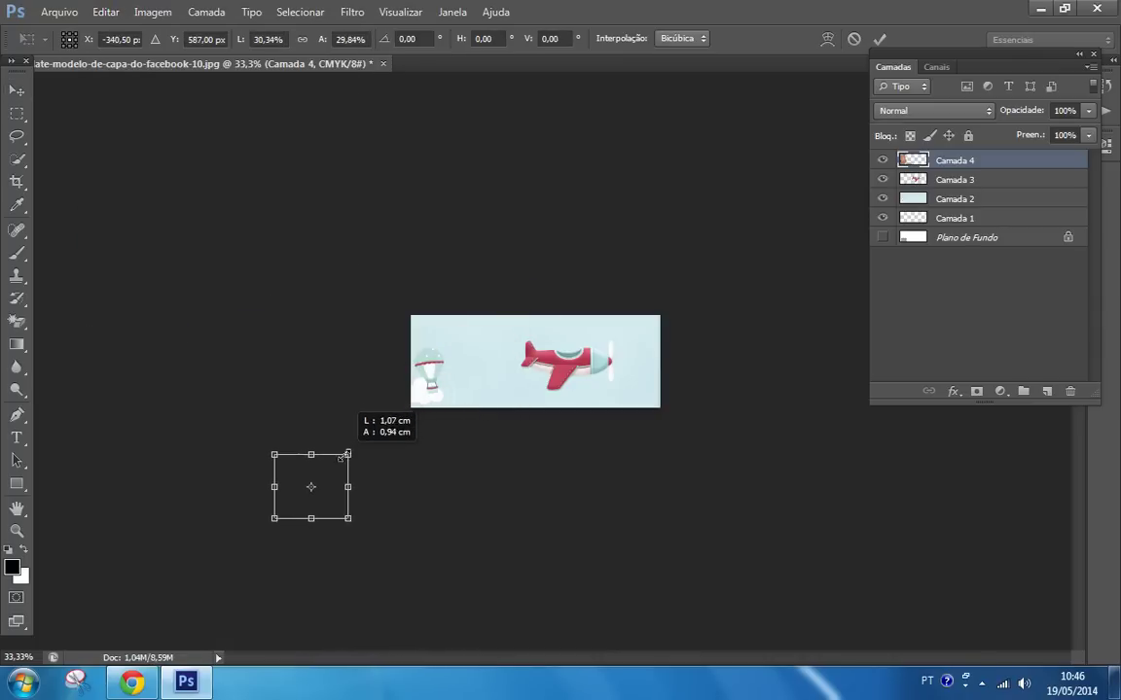
left_click_drag(319, 469, 579, 349)
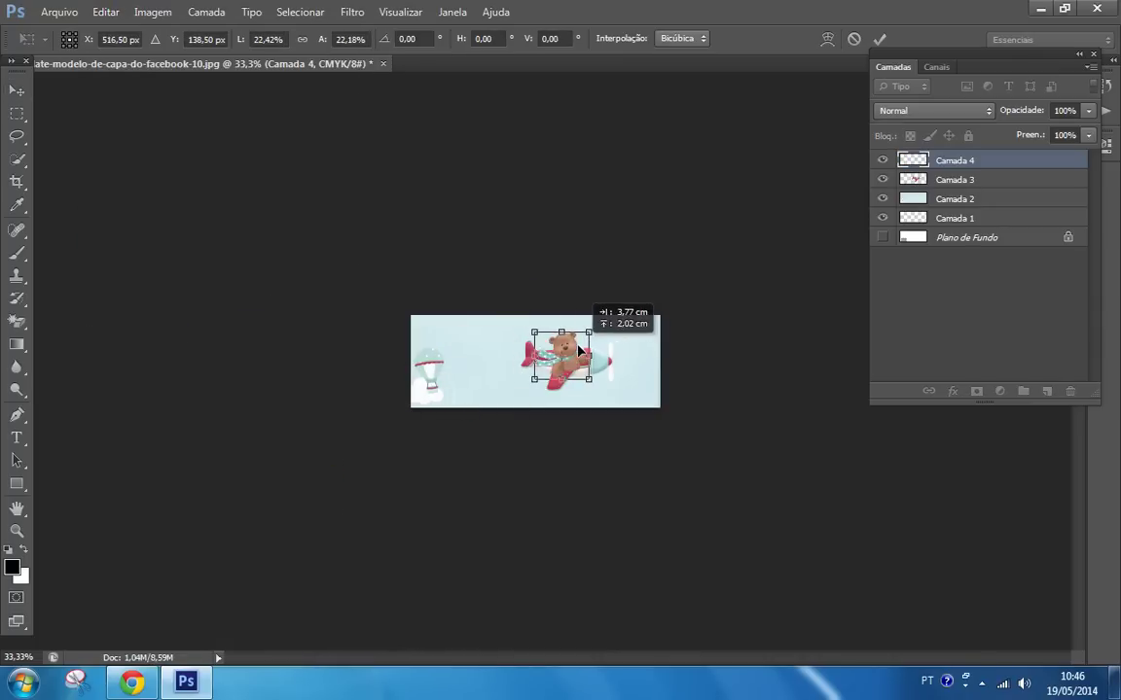
key("Return")
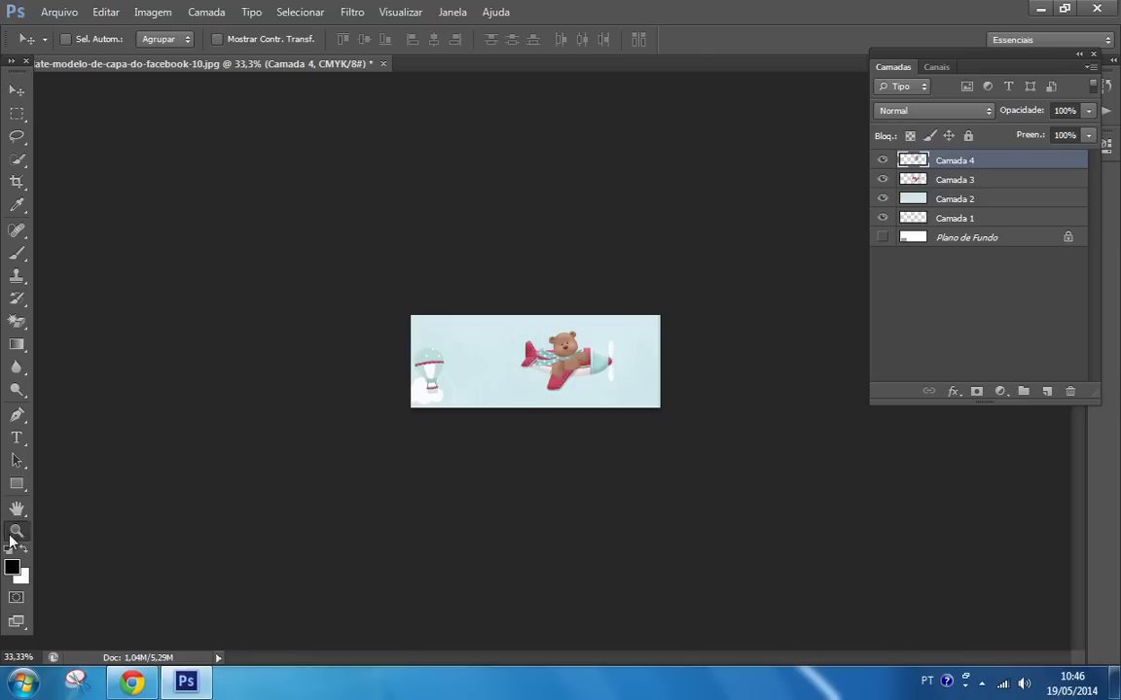
Step: Zoom in on the cover and scale the teddy bear down to fit the cockpit
left_click(17, 530)
left_click(716, 275)
left_click(622, 337)
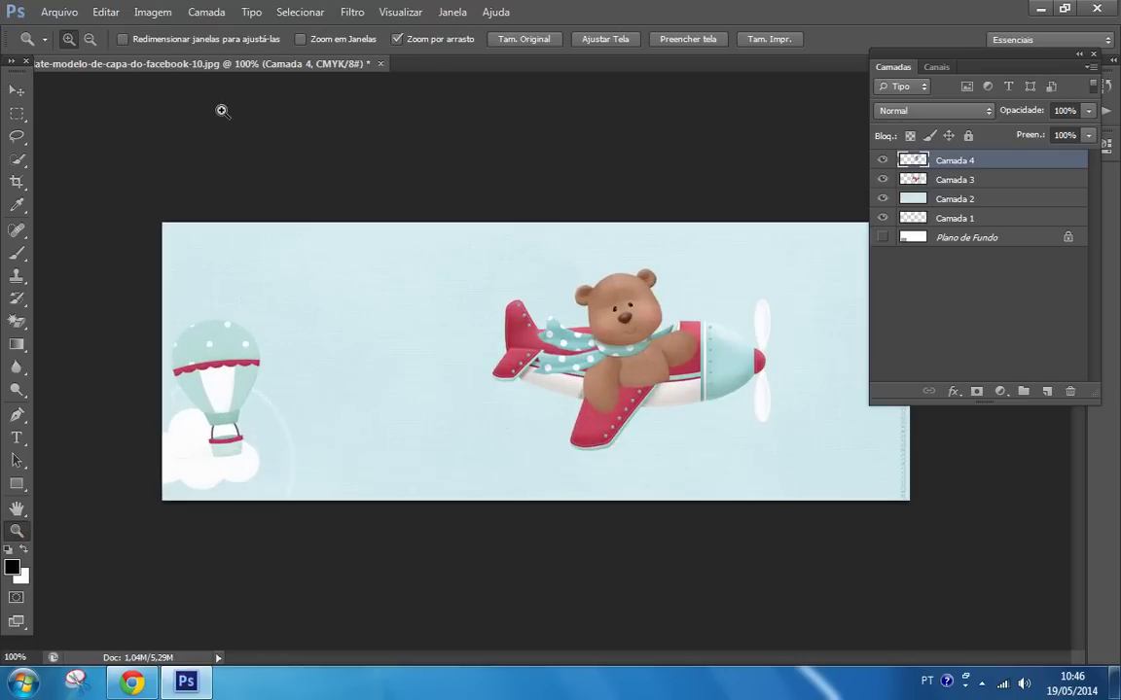
left_click(105, 12)
mouse_move(138, 354)
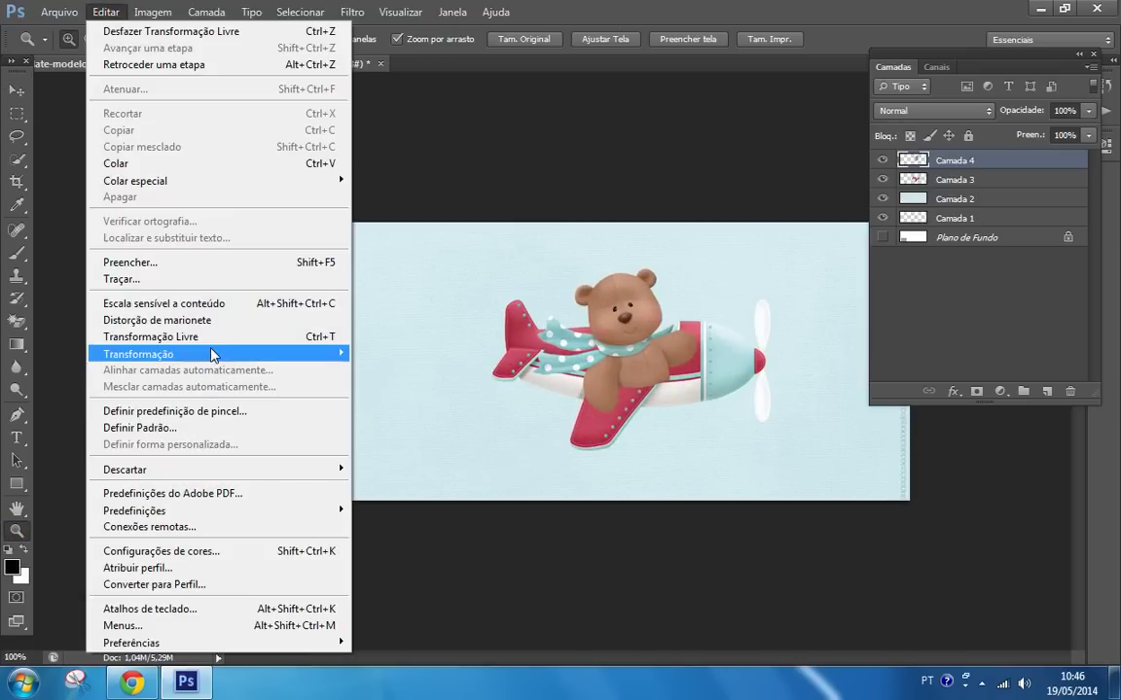
left_click(210, 339)
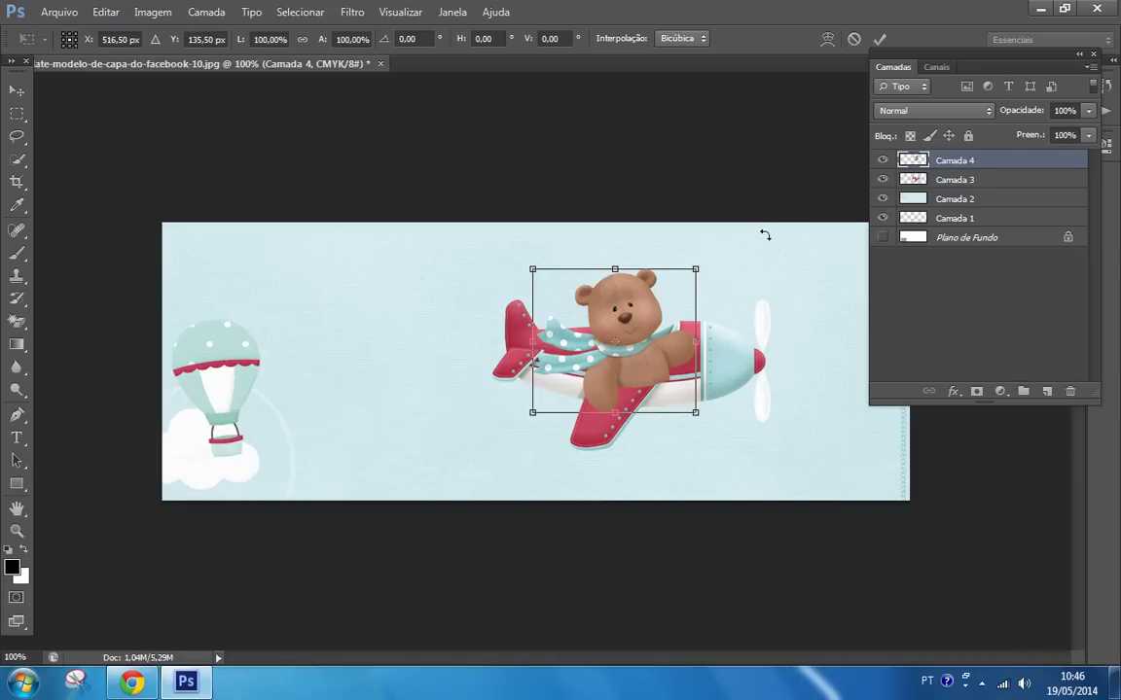
left_click_drag(694, 270, 624, 336)
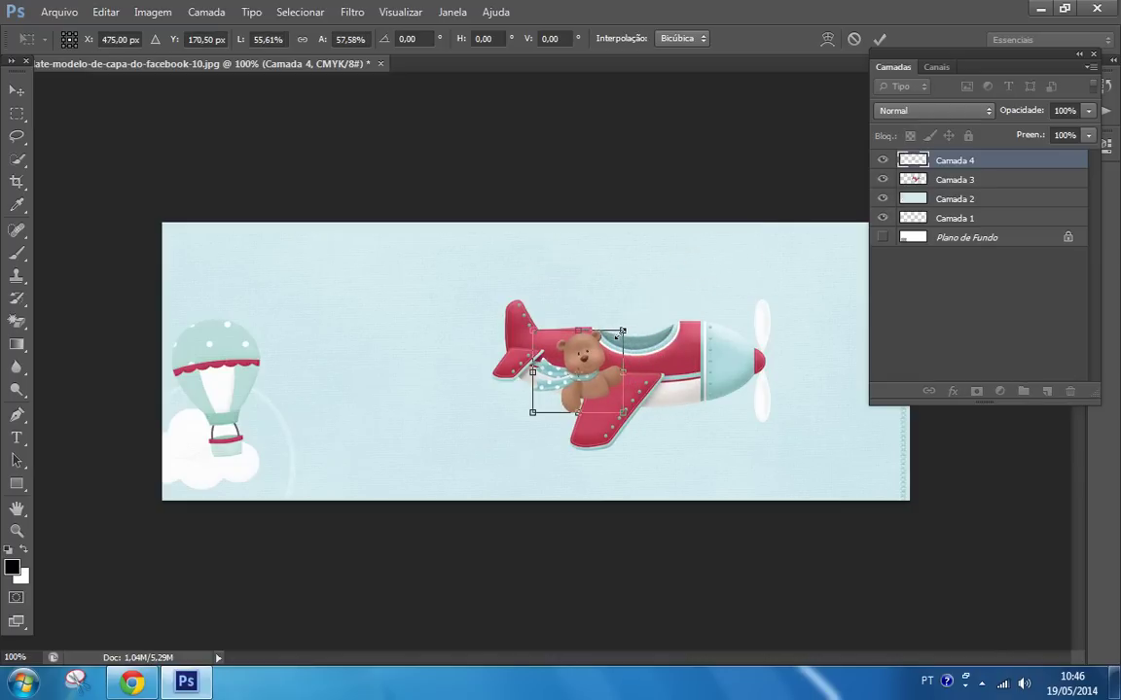
key("Return")
Step: Move the bear up into the airplane's cockpit and enlarge it slightly
key("z")
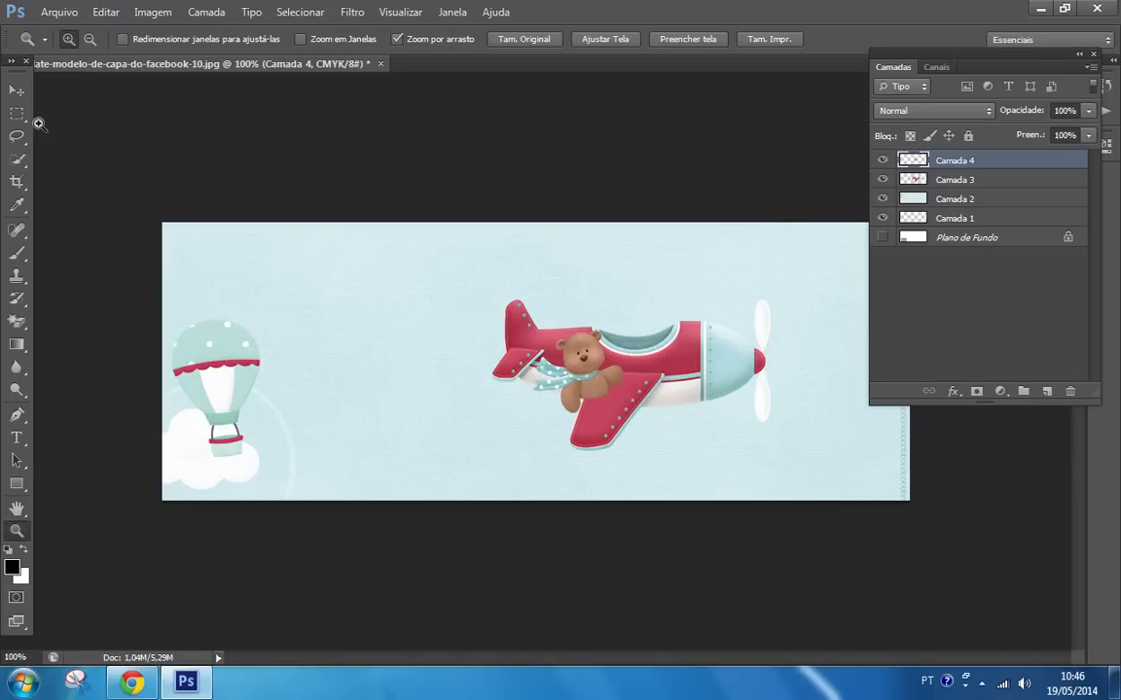
left_click(16, 90)
left_click_drag(594, 376, 634, 336)
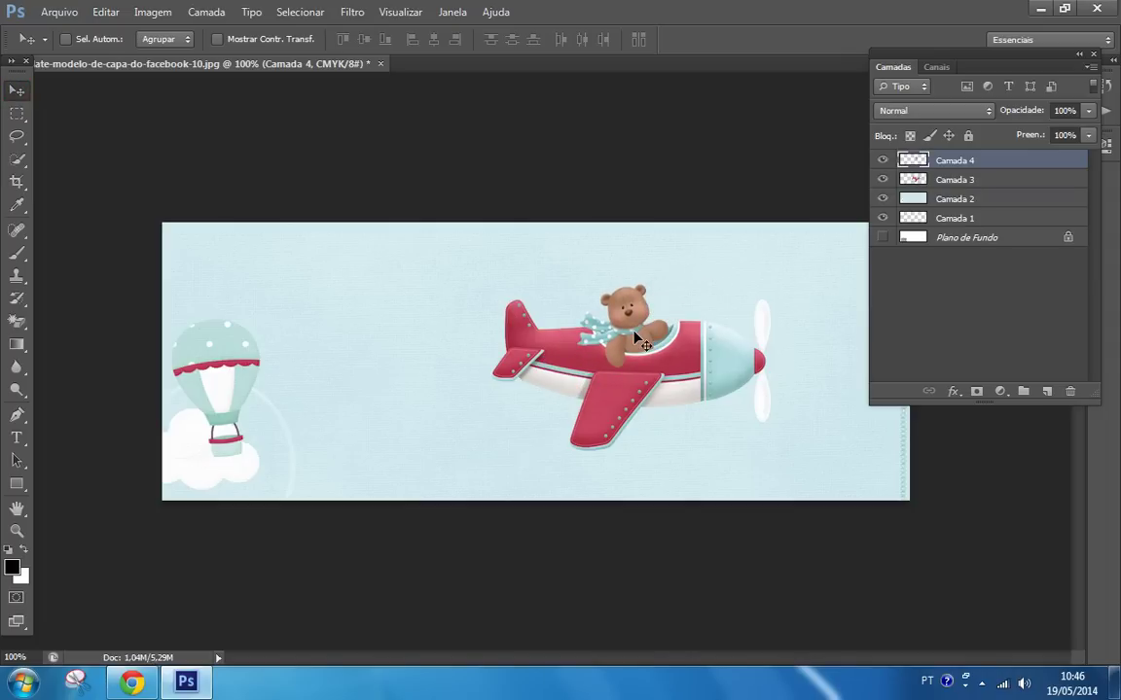
left_click(105, 12)
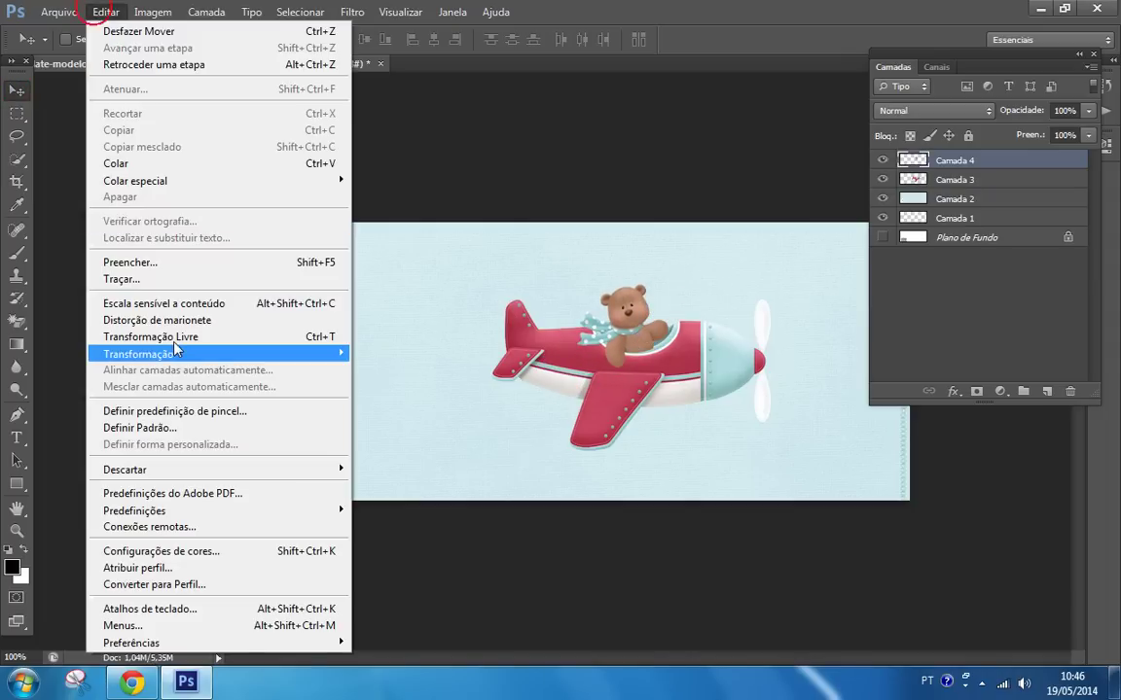
left_click(192, 332)
left_click_drag(667, 282, 678, 269)
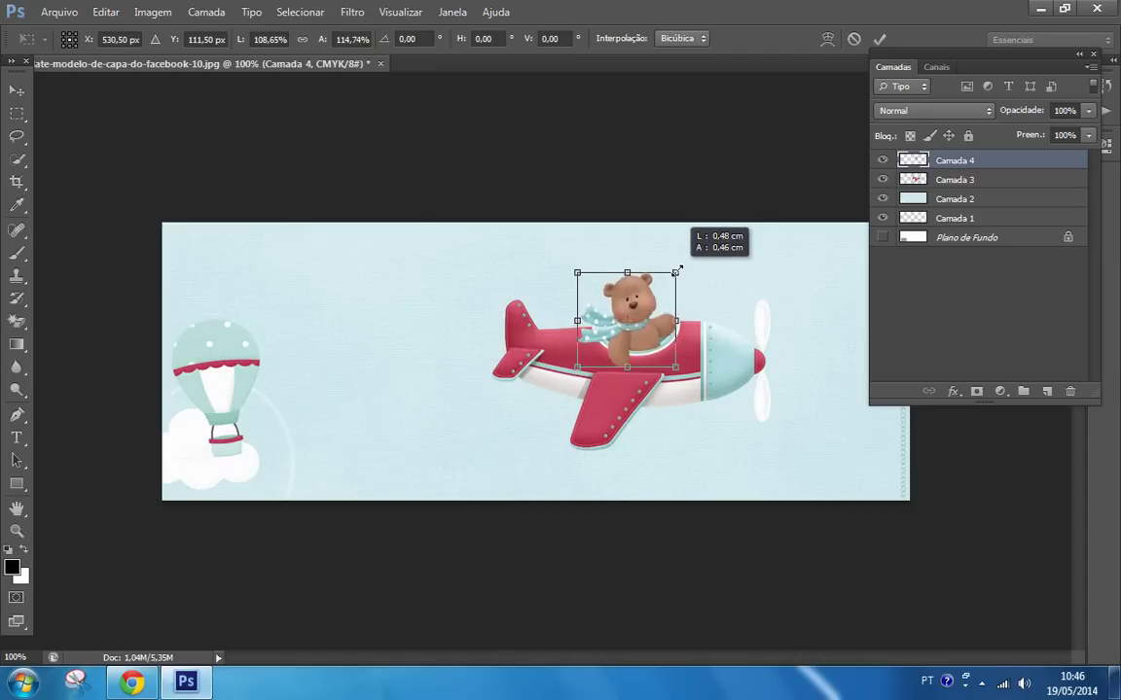
key("Return")
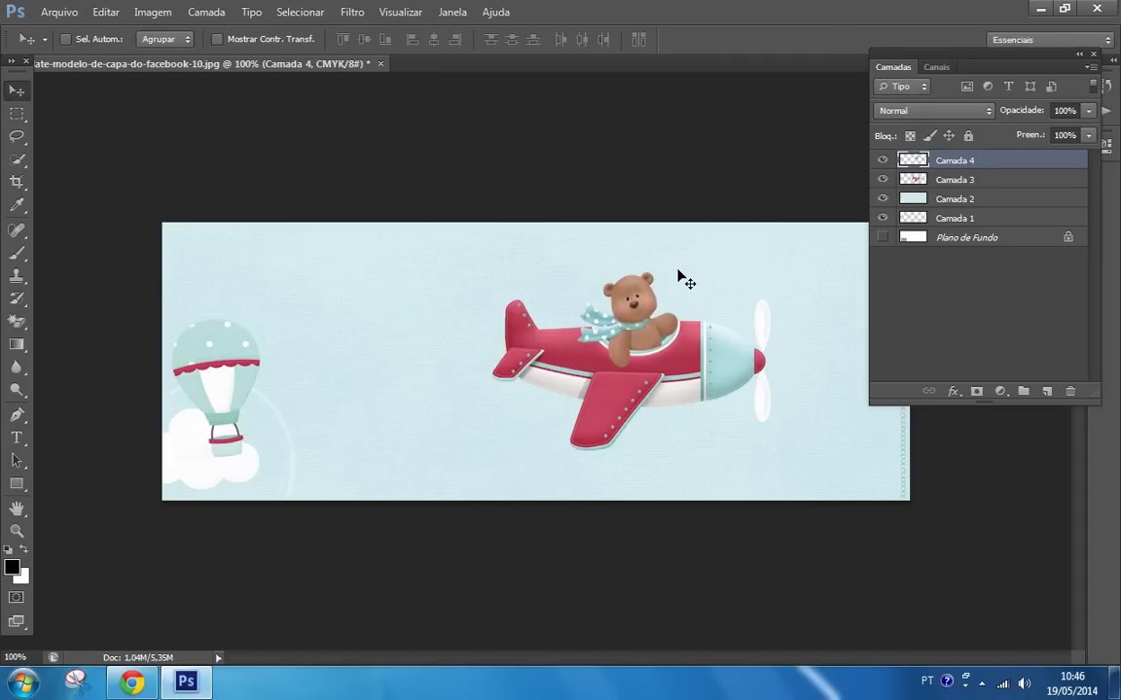